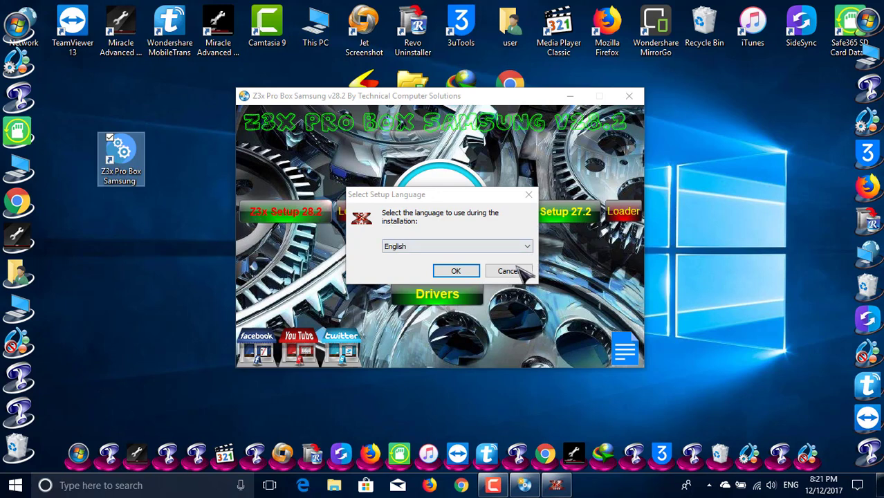
# - Cancel the setup language selection and copy the version 28.2 loader application from the Cracked 28.2 folder
pyautogui.click(515, 272)
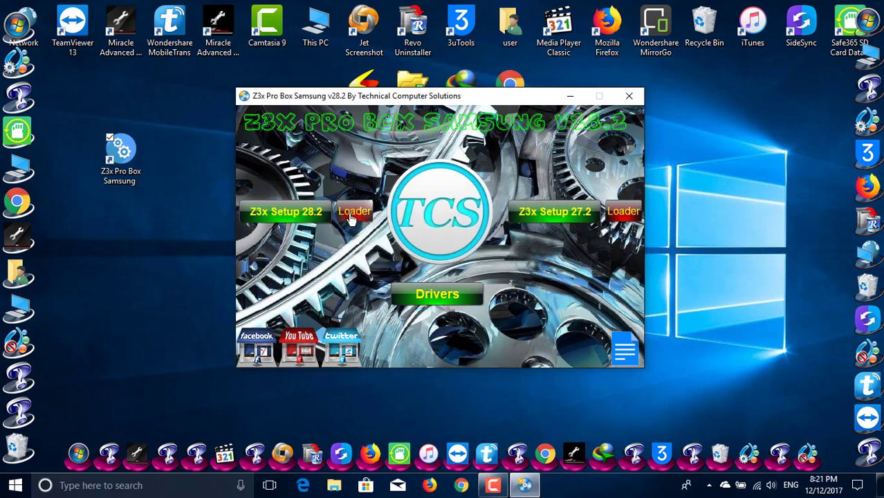
pyautogui.click(351, 219)
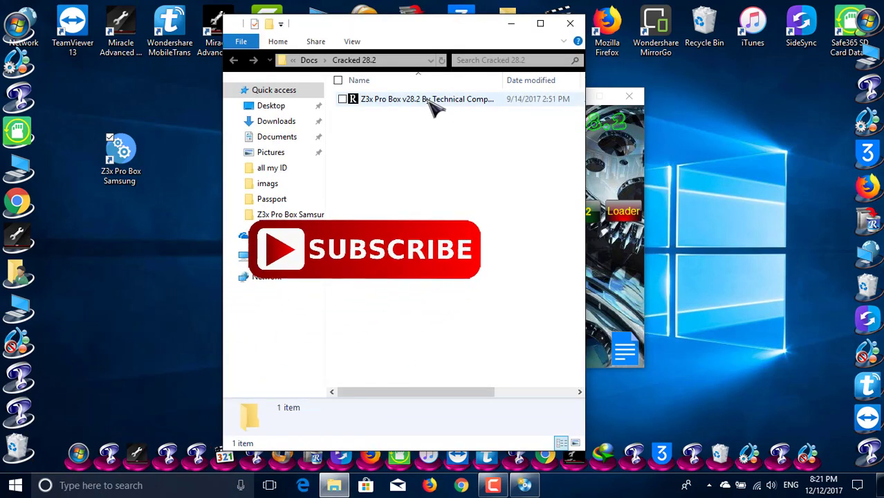
pyautogui.click(430, 102)
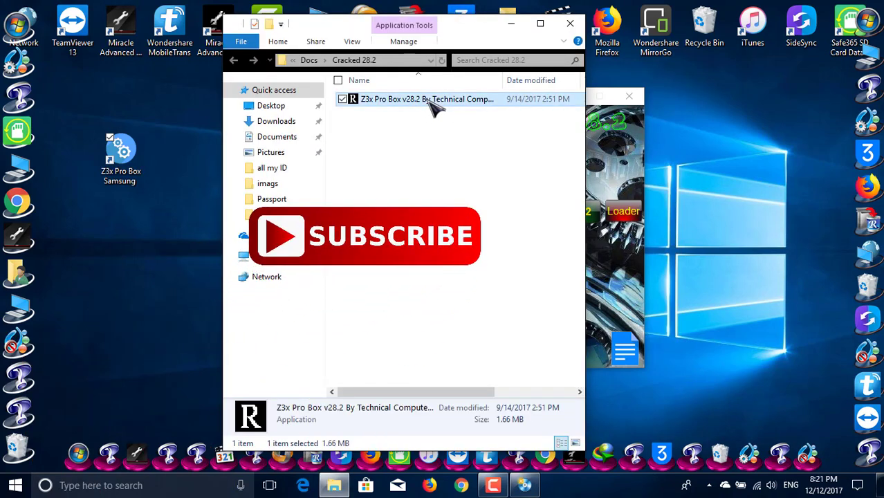
pyautogui.rightClick(429, 100)
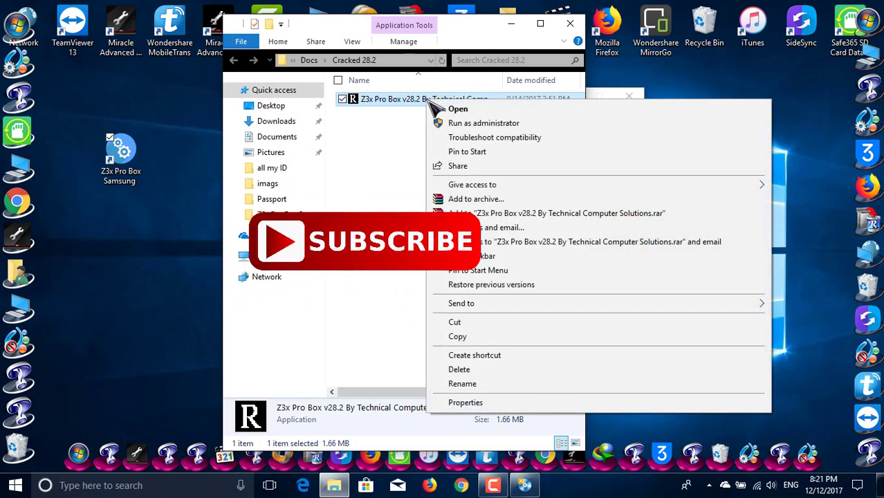
pyautogui.click(463, 337)
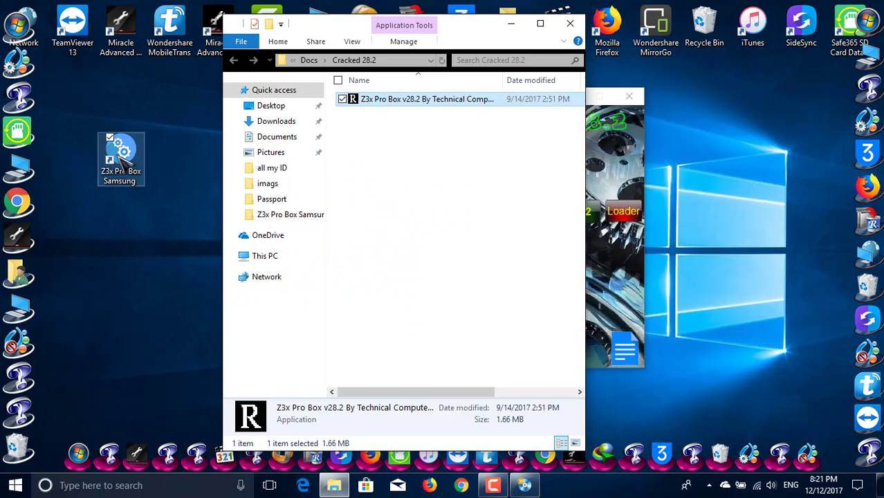
# - Paste the copied loader into the Z3x Pro Box Samsung shortcut's installation folder, and close both folder windows
pyautogui.click(121, 148)
pyautogui.rightClick(121, 148)
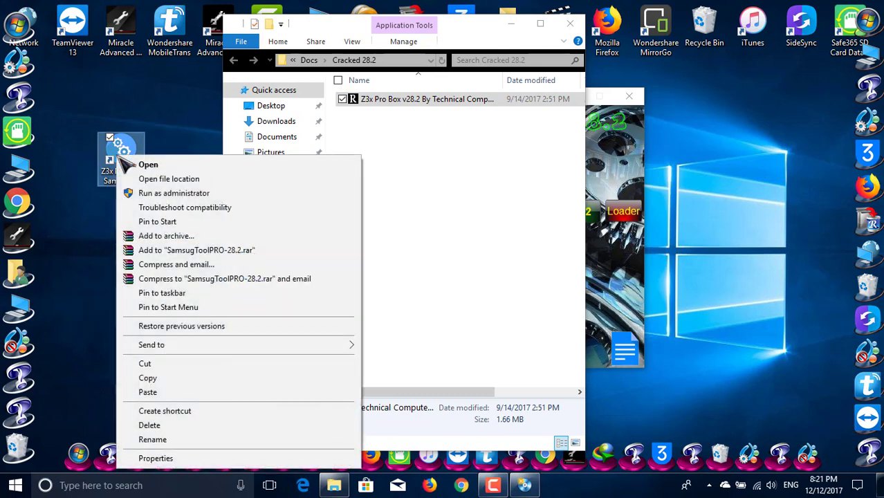
pyautogui.click(148, 180)
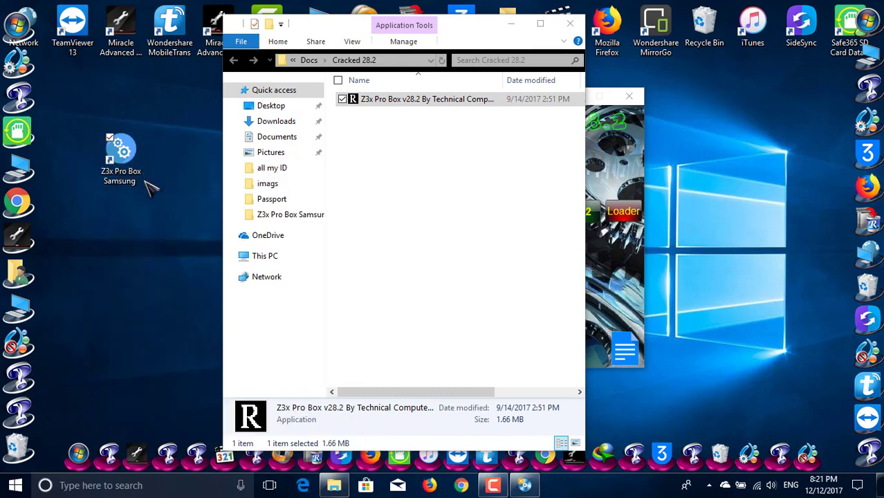
pyautogui.click(457, 332)
pyautogui.rightClick(457, 332)
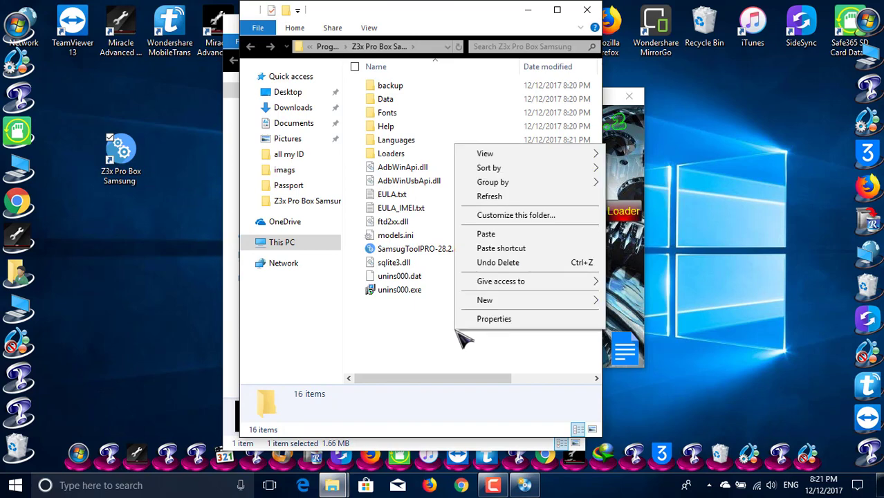
pyautogui.click(491, 236)
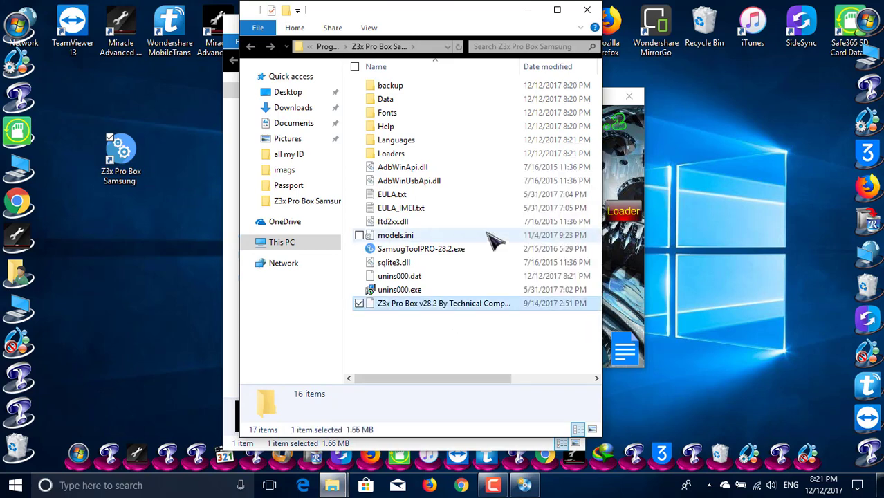
pyautogui.click(587, 11)
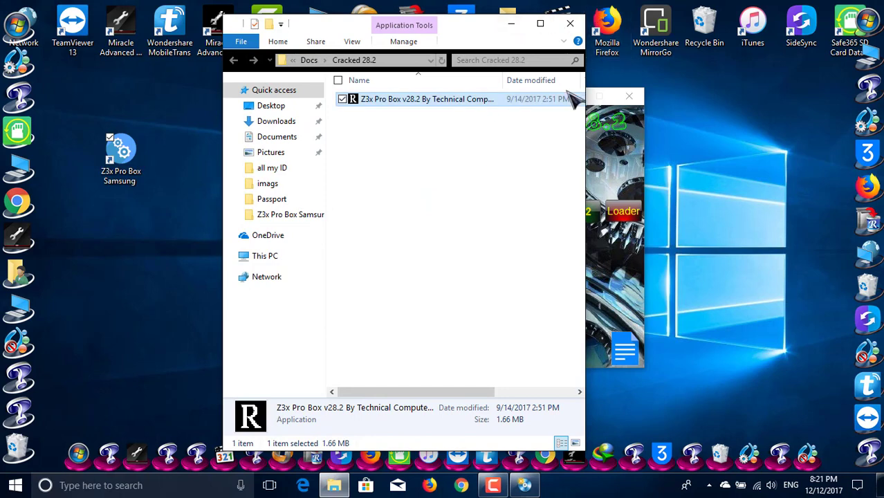
pyautogui.click(571, 25)
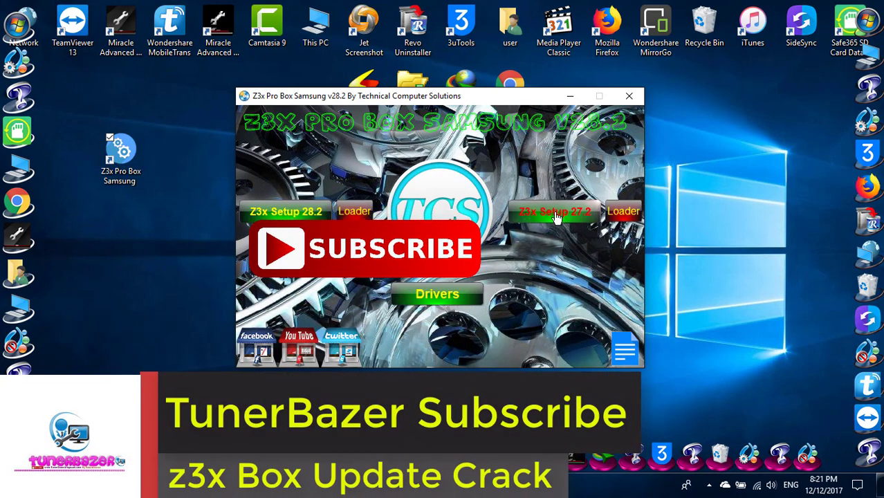
# - Start the Z3x 27.2 setup in English and advance the wizard to its password page
pyautogui.click(556, 217)
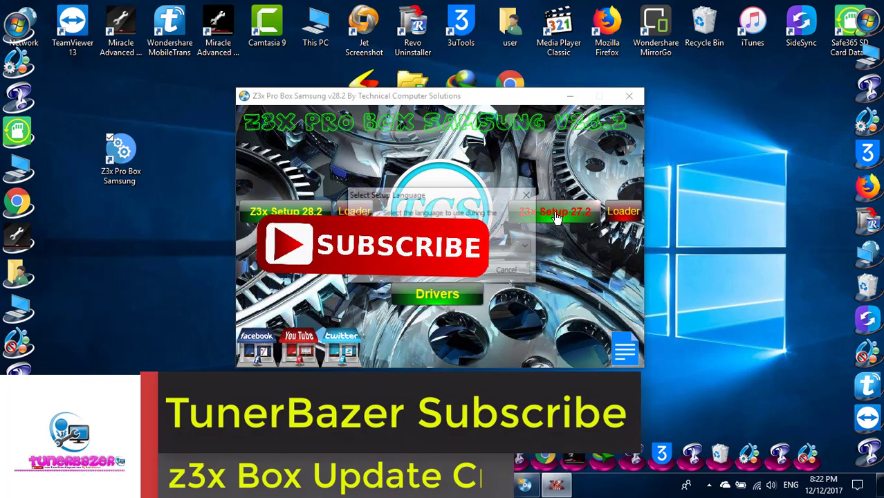
pyautogui.click(453, 271)
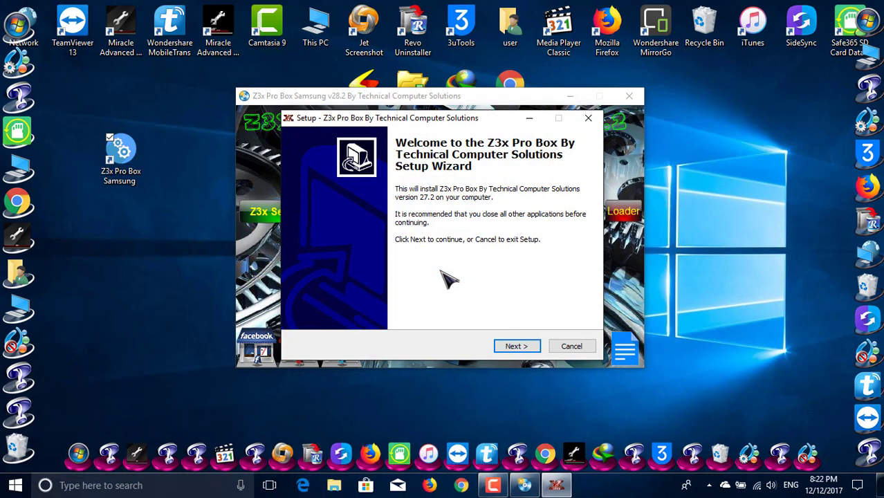
pyautogui.click(513, 347)
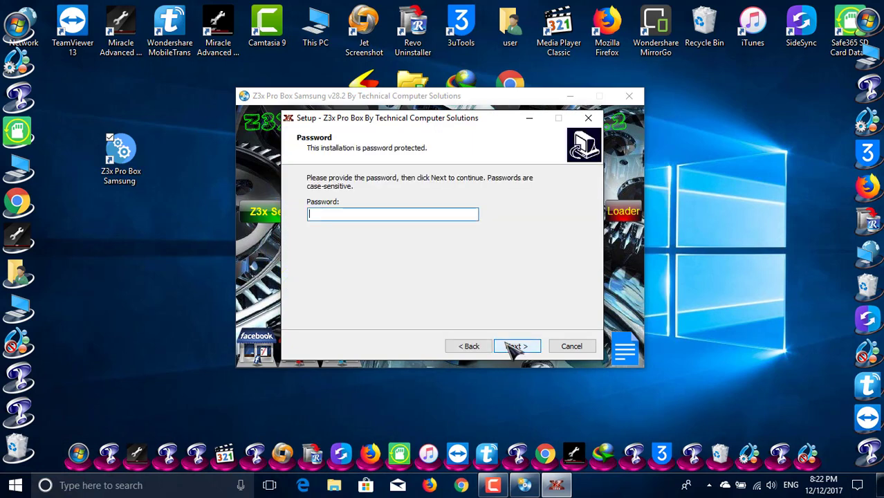
# - Open the launcher's pass.txt document, copy the installation password from it, and close the document
pyautogui.click(624, 352)
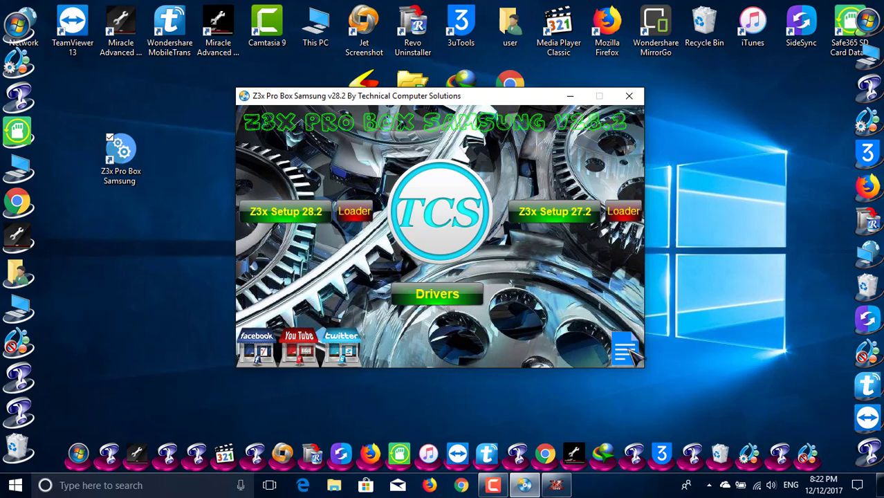
pyautogui.click(625, 352)
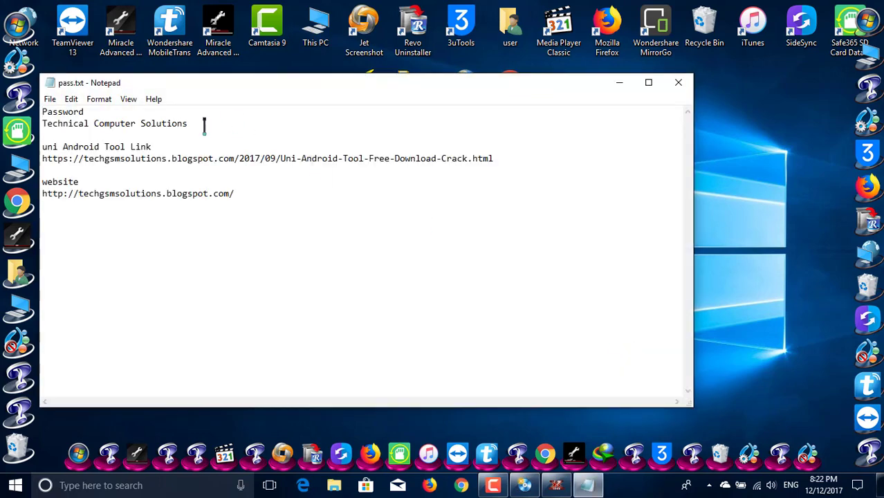
pyautogui.moveTo(199, 124); pyautogui.dragTo(67, 123)
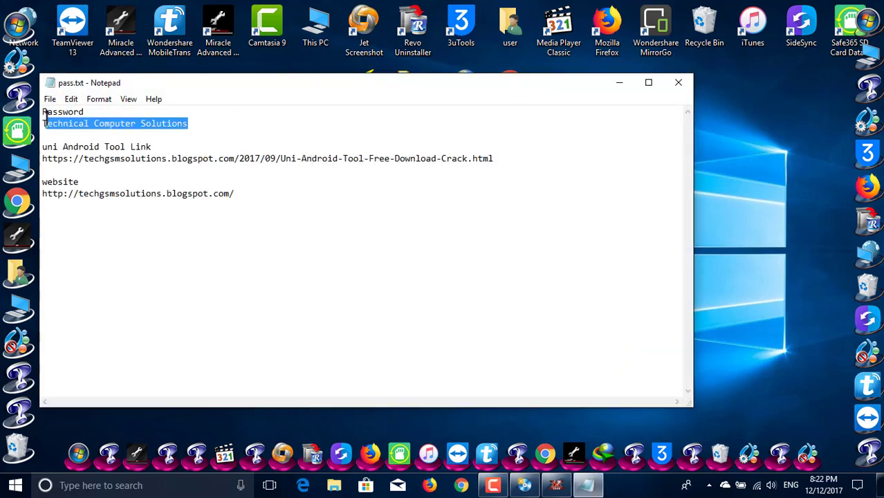
pyautogui.rightClick(54, 122)
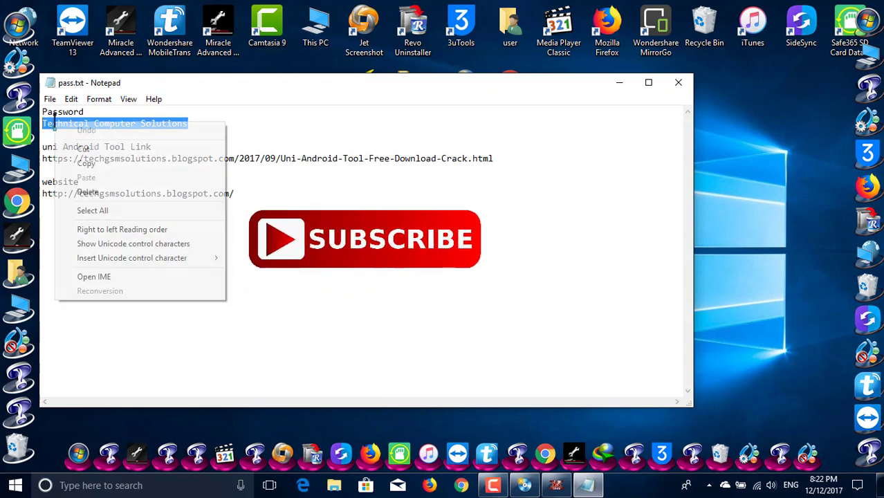
pyautogui.click(89, 164)
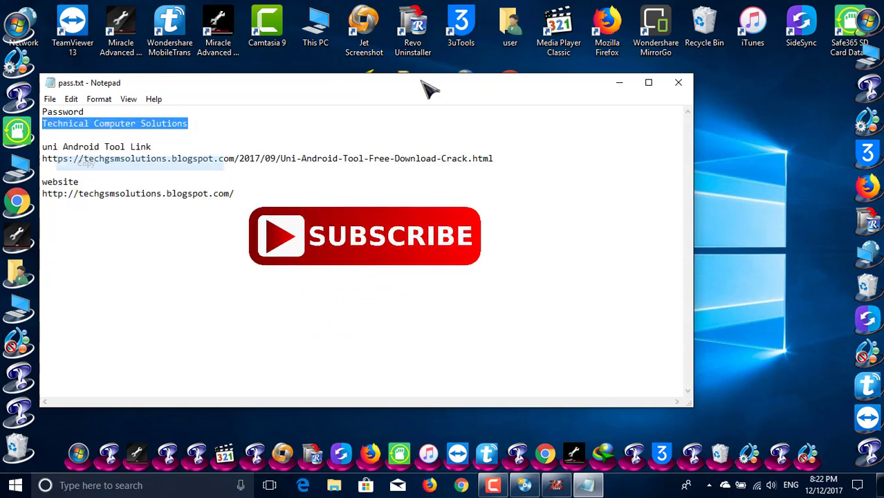
pyautogui.click(680, 83)
# - Paste the installation password into the setup wizard's password field and continue to the destination page
pyautogui.click(286, 211)
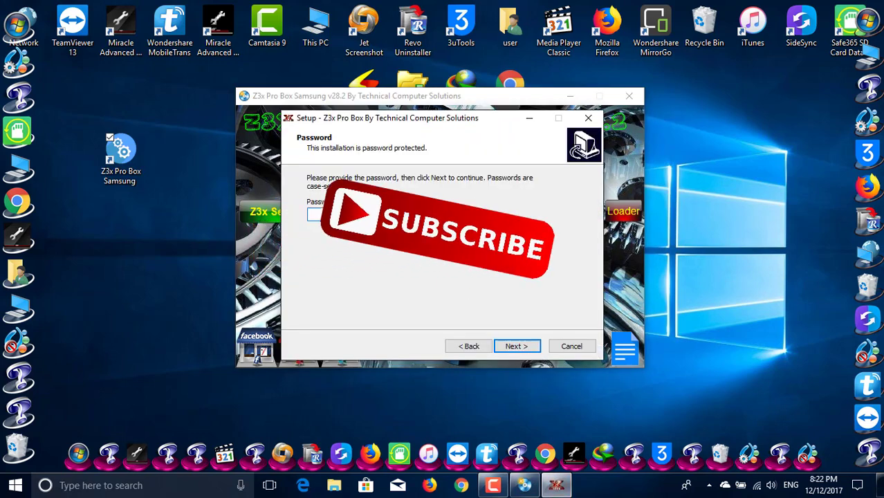
pyautogui.rightClick(427, 215)
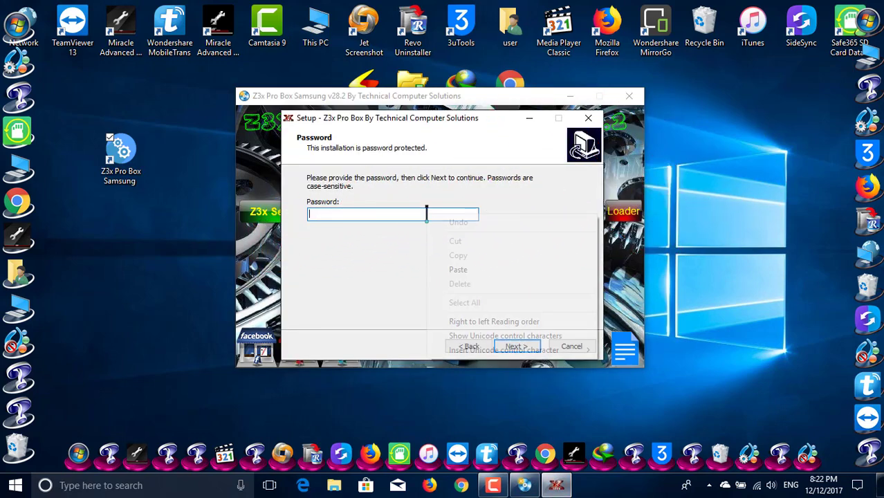
pyautogui.click(476, 271)
pyautogui.click(515, 346)
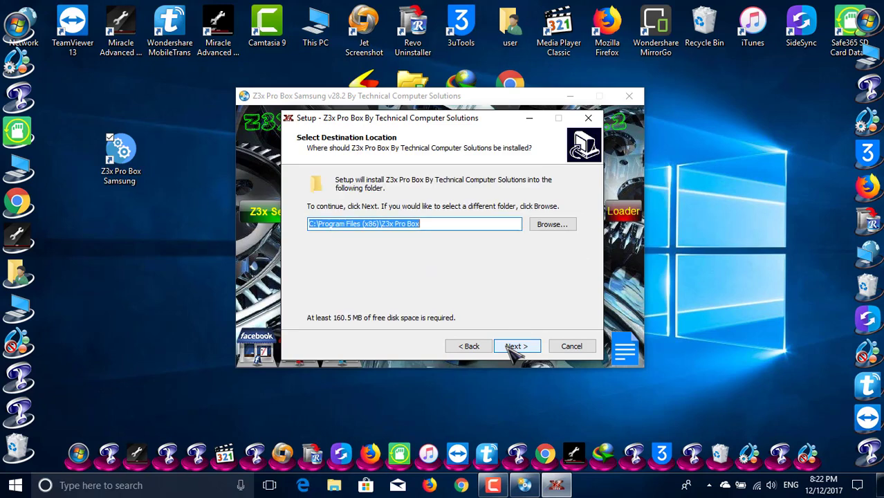
# - Install version 27.2 in C:\Program Files (x86)\Z3x Pro Box with a desktop icon, and move its shortcut below Z3x Pro Box Samsung
pyautogui.click(516, 346)
pyautogui.click(516, 346)
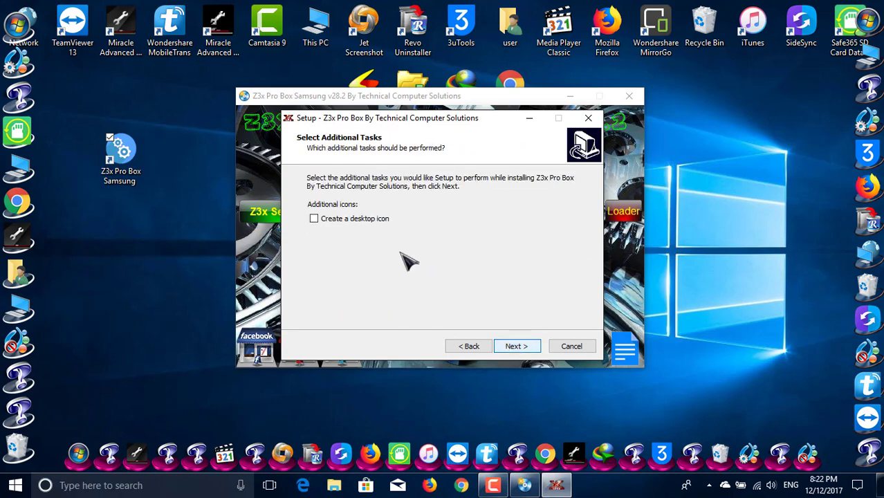
pyautogui.click(530, 350)
pyautogui.click(529, 352)
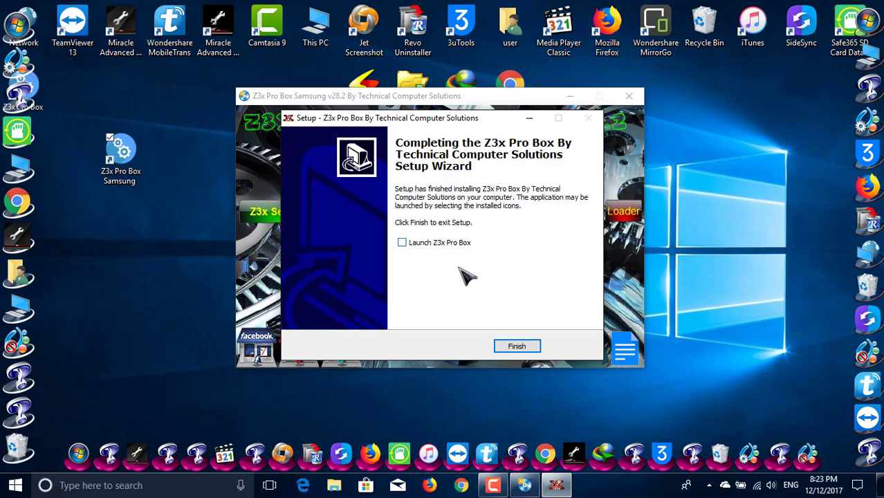
pyautogui.click(516, 347)
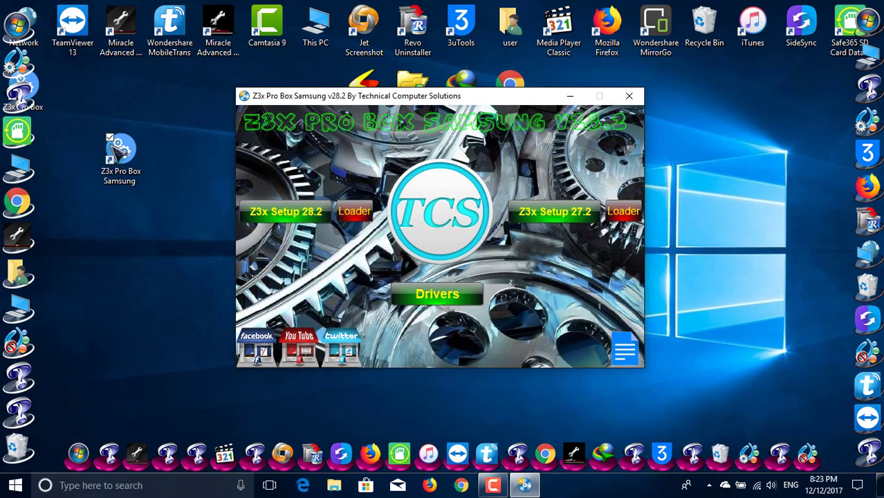
pyautogui.moveTo(43, 100); pyautogui.dragTo(147, 234)
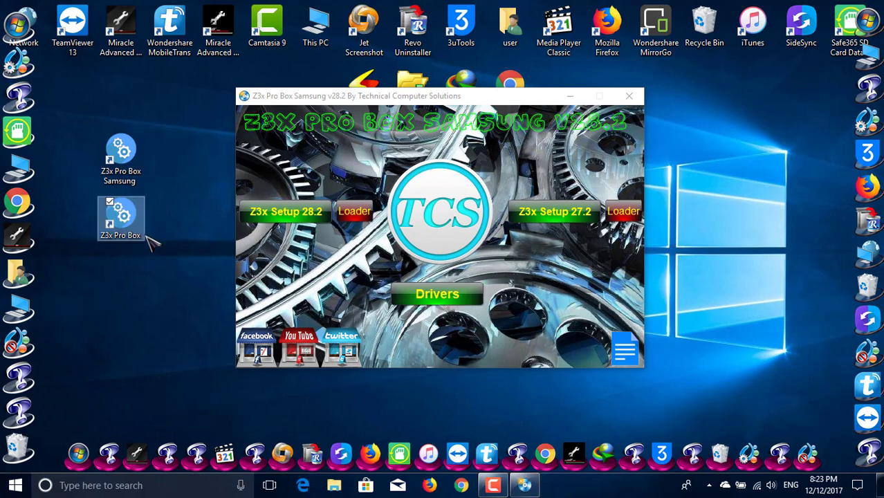
# - Open the version 27.2 loader folder, Cracked 27.2, and copy the loader application in it
pyautogui.click(625, 216)
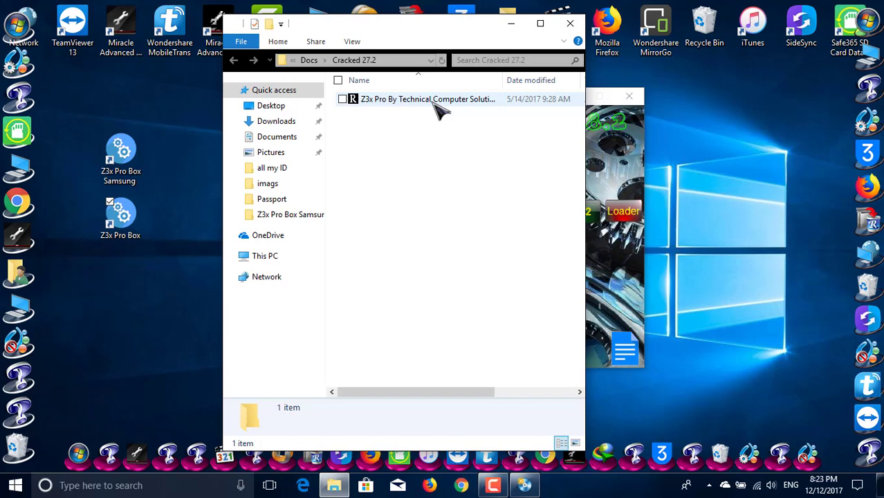
pyautogui.click(435, 104)
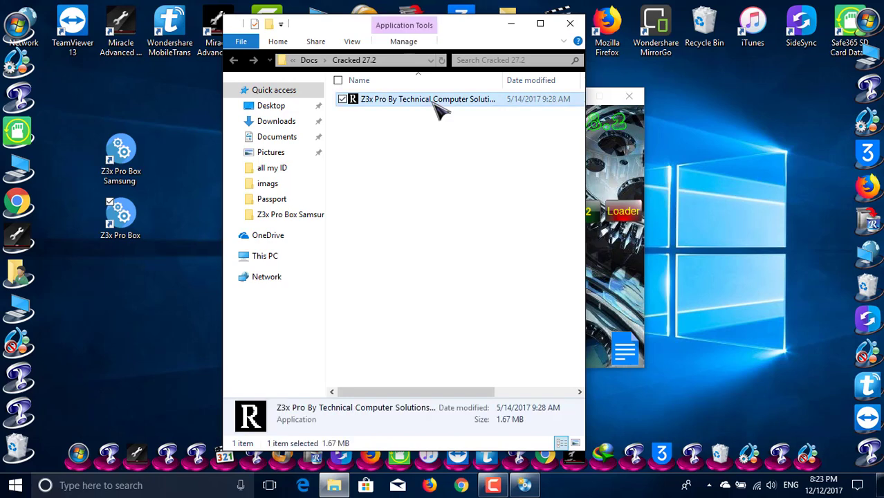
pyautogui.rightClick(433, 102)
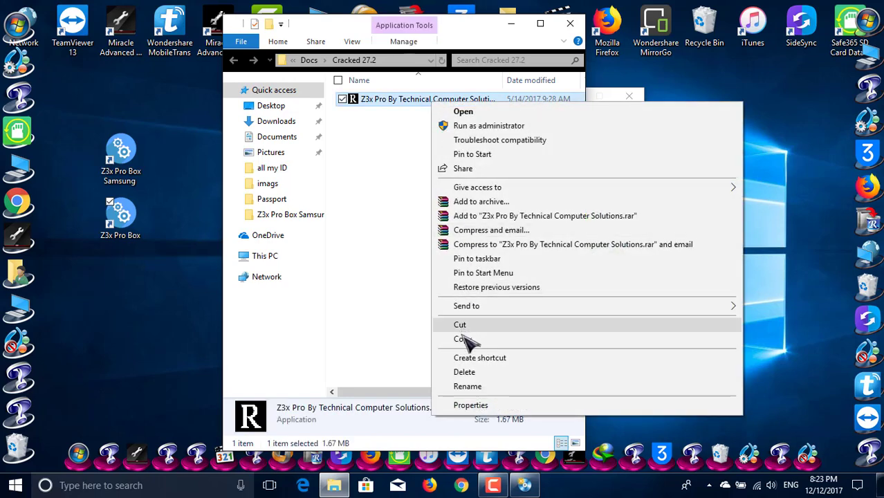
pyautogui.click(463, 339)
# - Open the Z3x Pro Box shortcut's file location through its properties and paste the copied 27.2 loader there
pyautogui.click(125, 220)
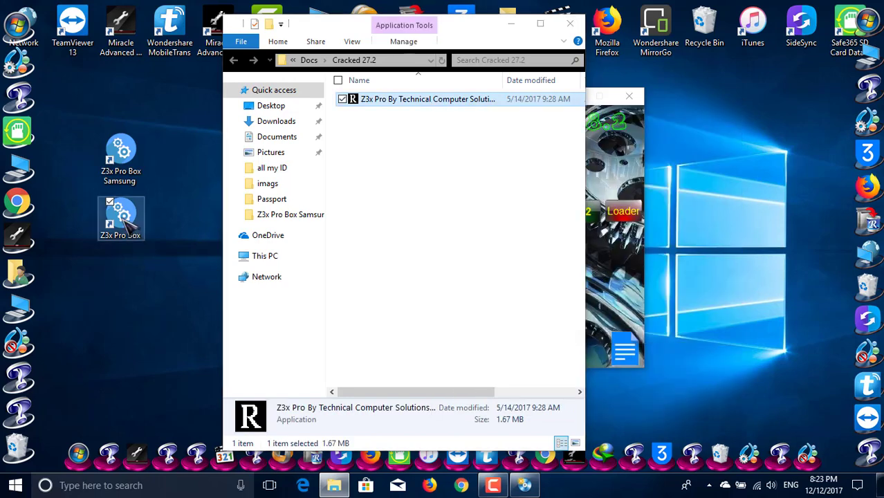
pyautogui.rightClick(123, 220)
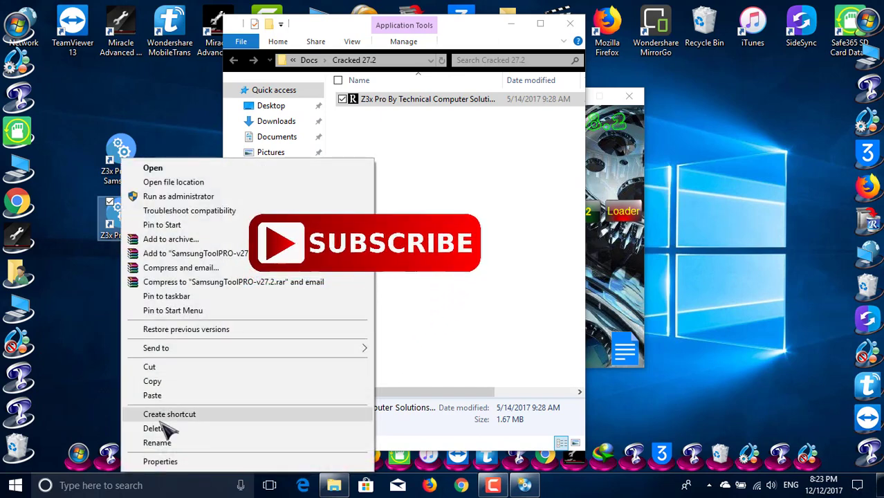
pyautogui.click(161, 462)
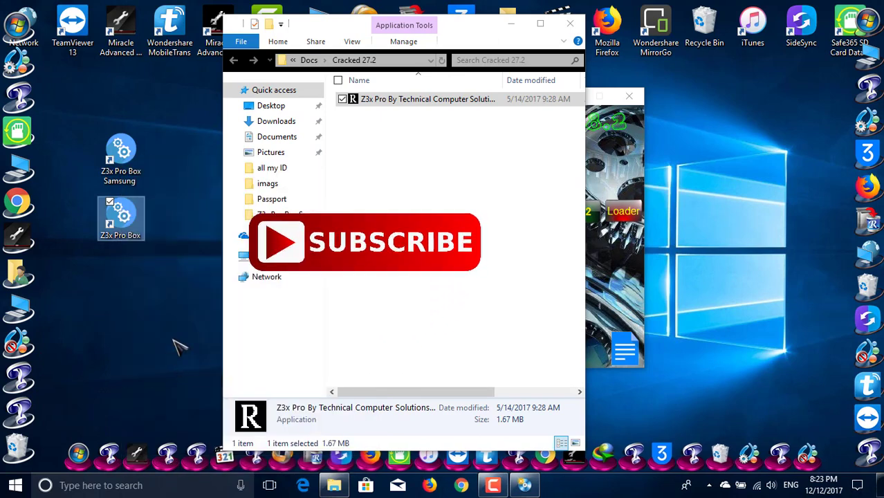
pyautogui.click(181, 349)
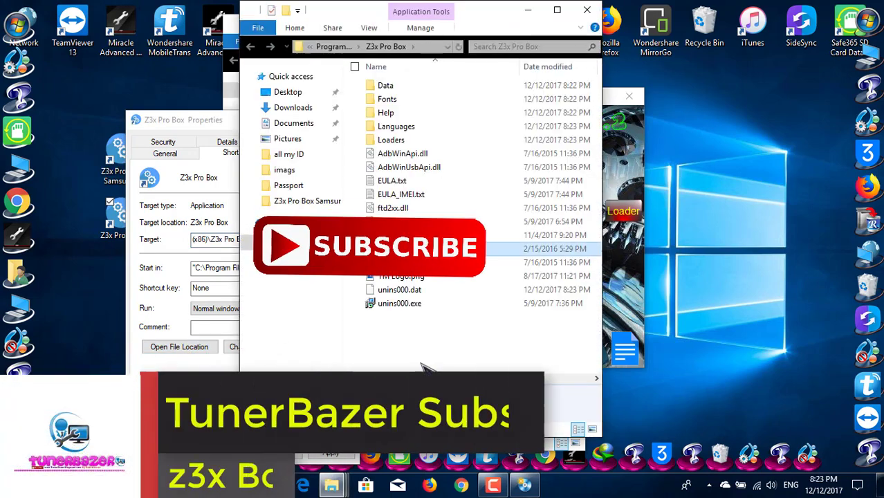
pyautogui.rightClick(427, 352)
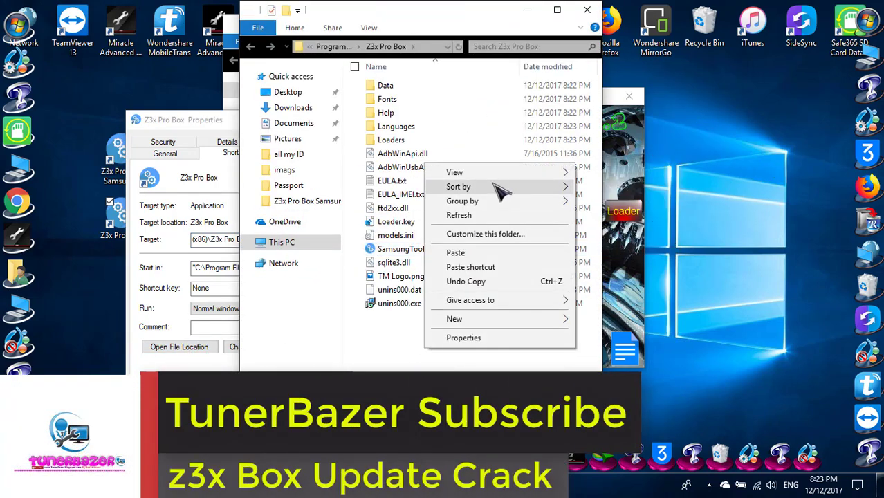
pyautogui.click(484, 253)
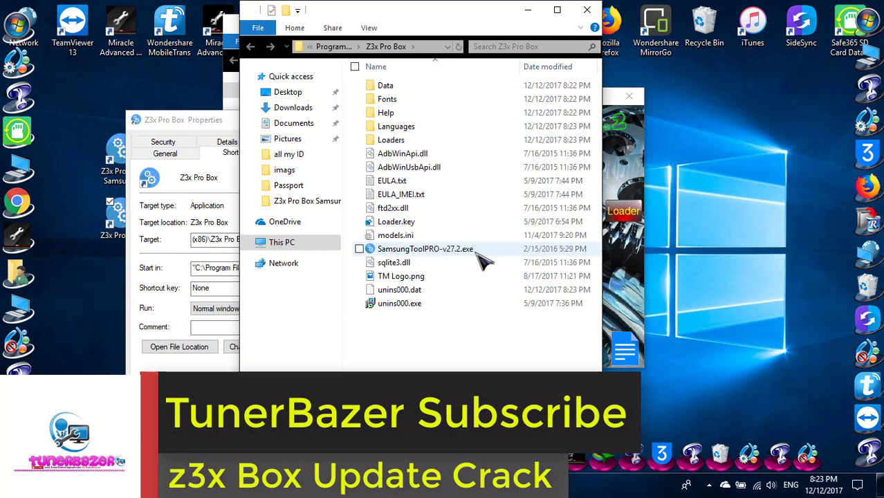
# - Close the Z3x Pro Box installation folder, confirm the shortcut's properties, and close the Cracked 27.2 folder
pyautogui.click(586, 10)
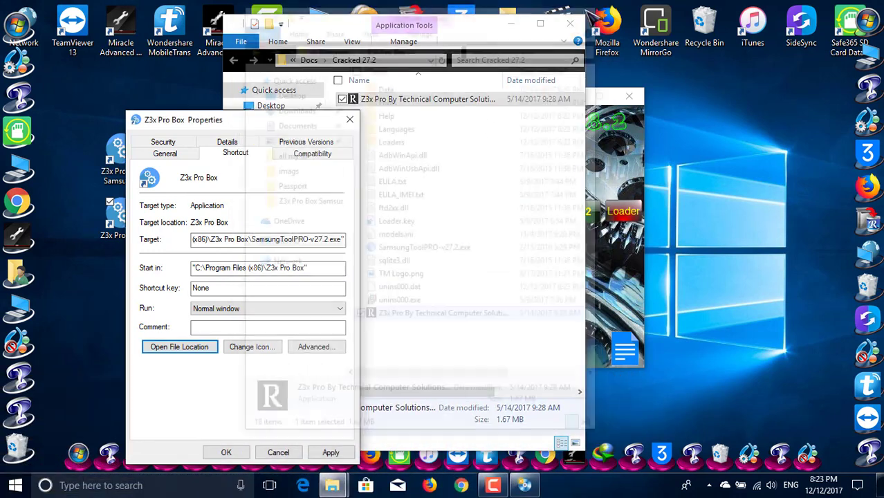
pyautogui.click(331, 452)
pyautogui.click(236, 454)
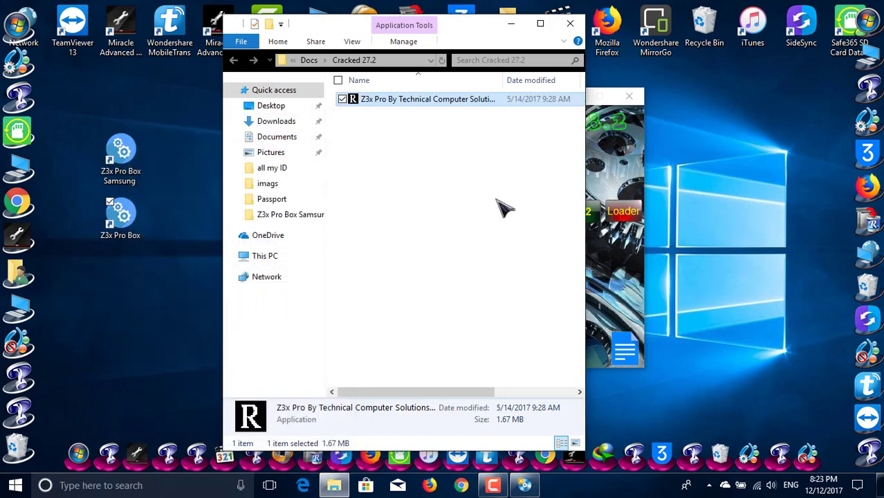
pyautogui.click(571, 27)
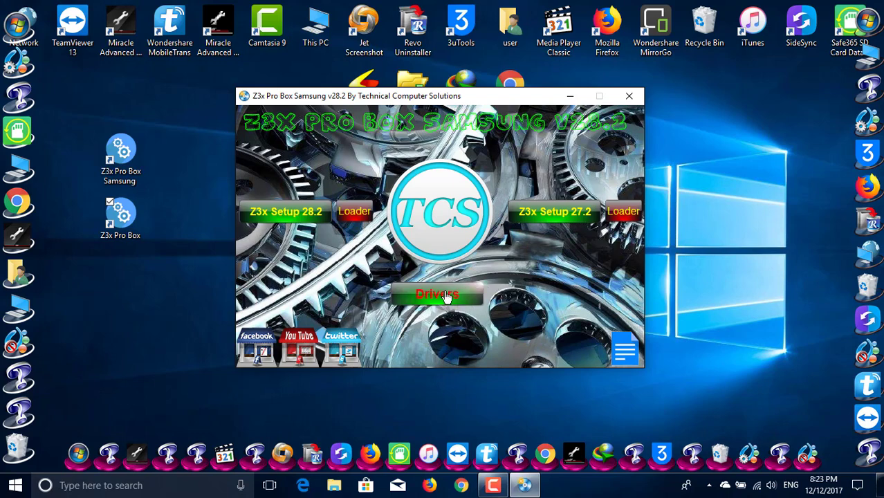
# - Open the Drivers folder from the launcher and extract Samsung ADB Driver.zip into a folder named Samsung ADB Driver
pyautogui.click(446, 297)
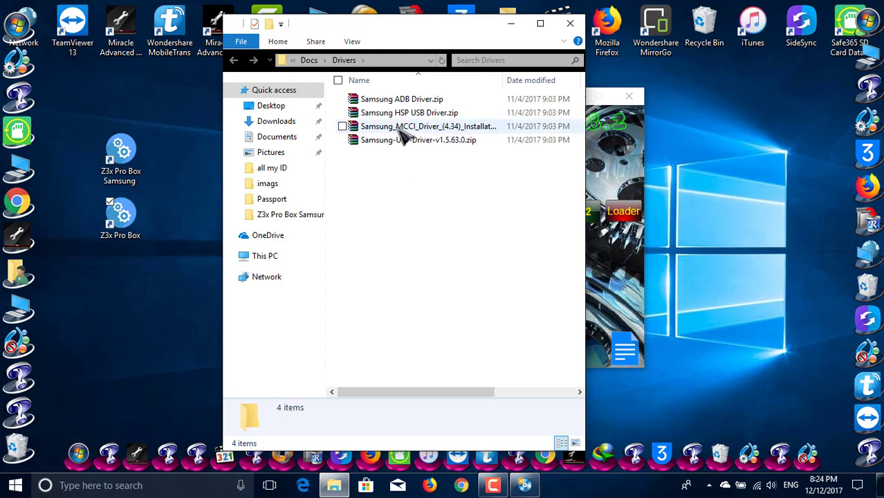
pyautogui.click(408, 102)
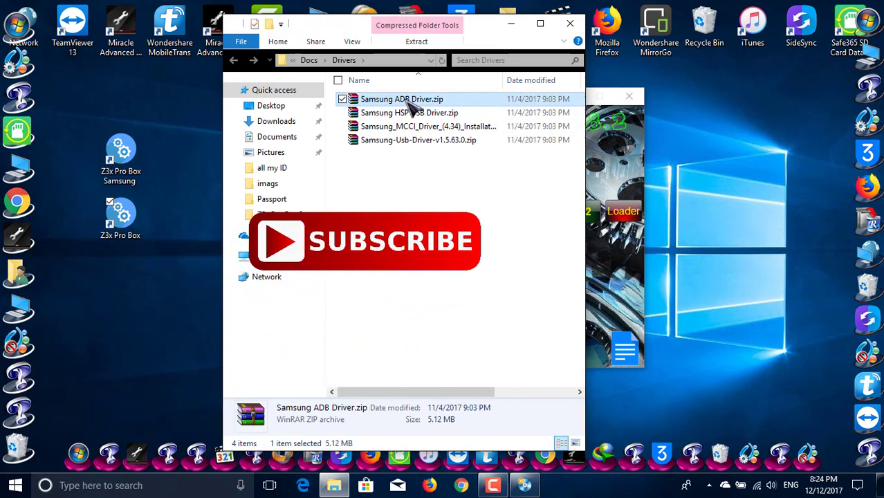
pyautogui.rightClick(412, 102)
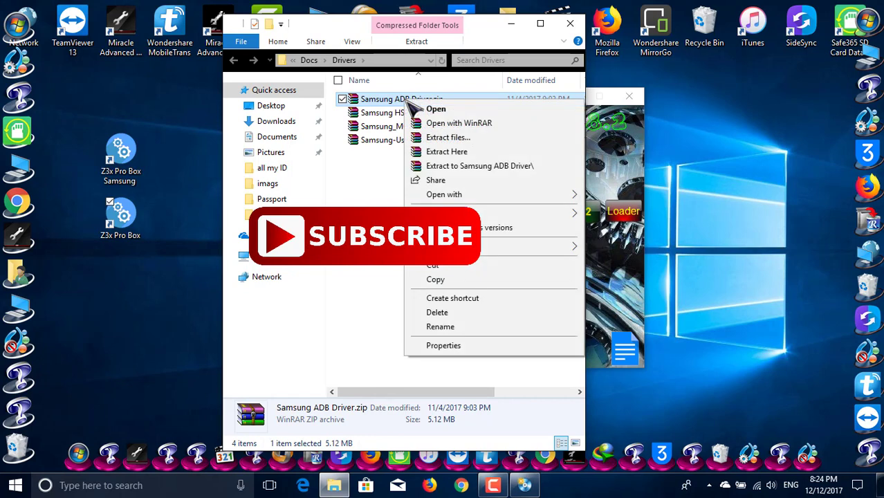
pyautogui.click(434, 167)
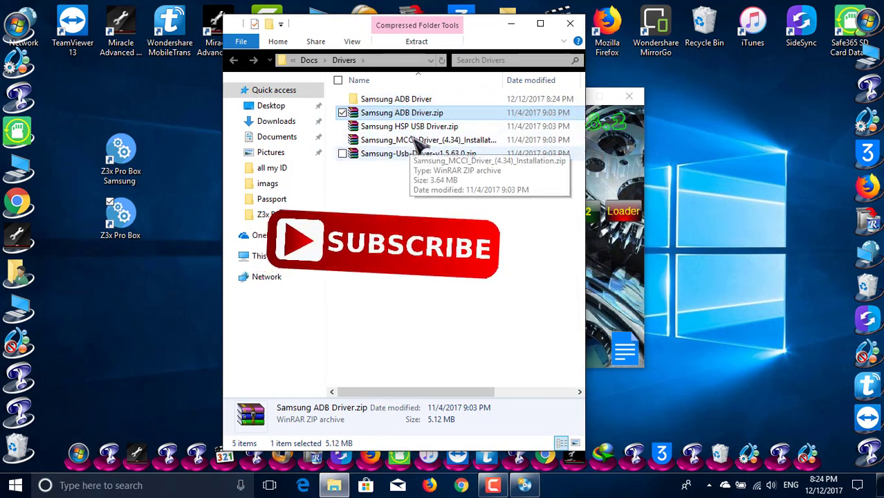
# - Run Setup.exe from the innermost Samsung ADB Driver folder and try to install the SAMSUNG Mobile Modem driver in the default location
pyautogui.doubleClick(423, 102)
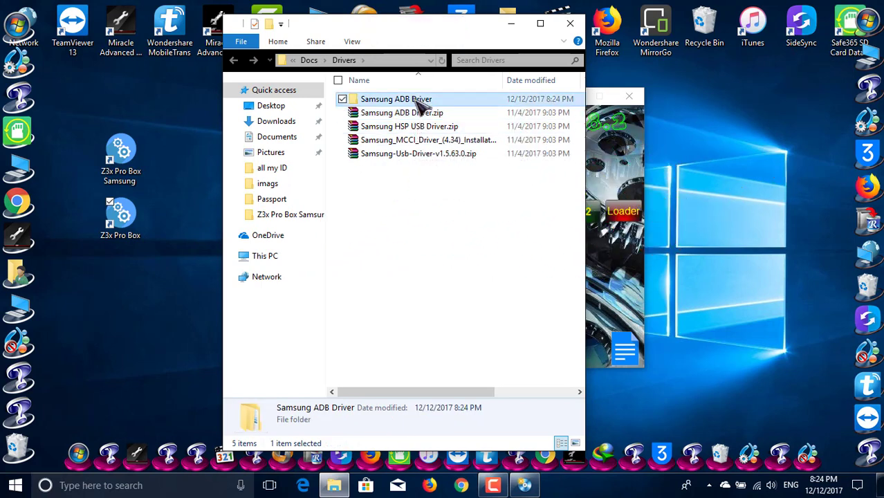
pyautogui.click(422, 105)
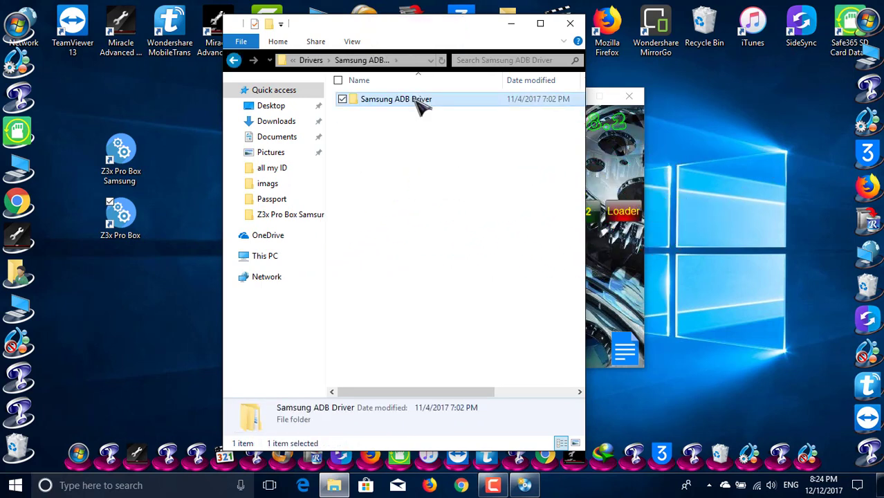
pyautogui.doubleClick(417, 100)
pyautogui.click(422, 105)
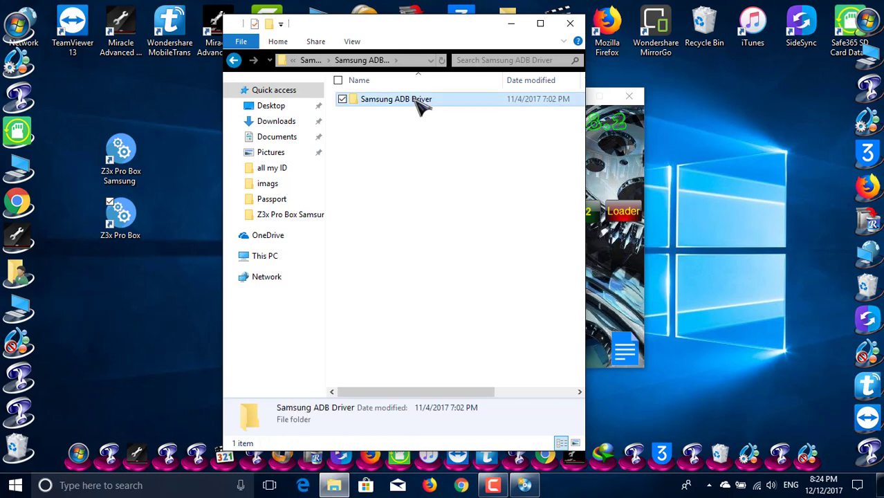
pyautogui.doubleClick(420, 101)
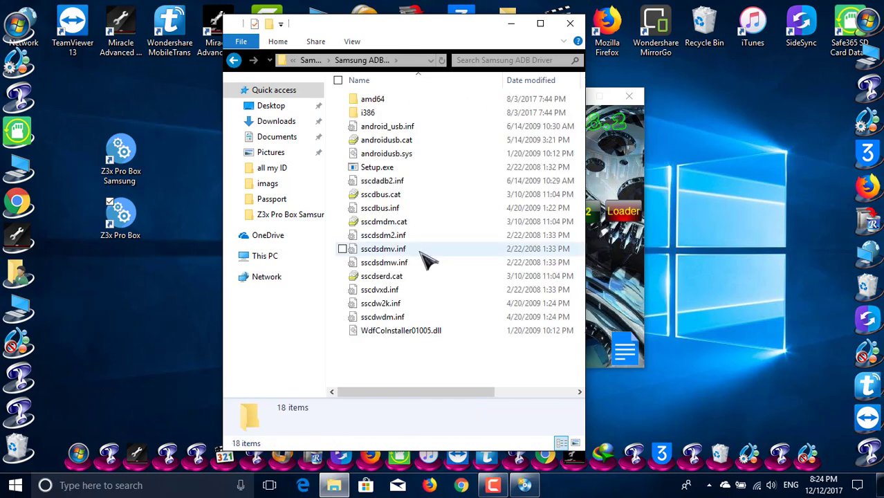
pyautogui.click(391, 173)
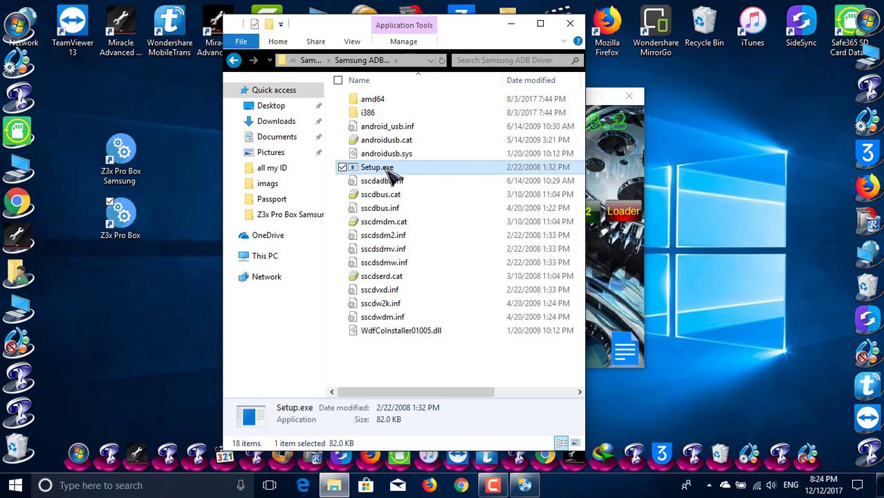
pyautogui.doubleClick(389, 172)
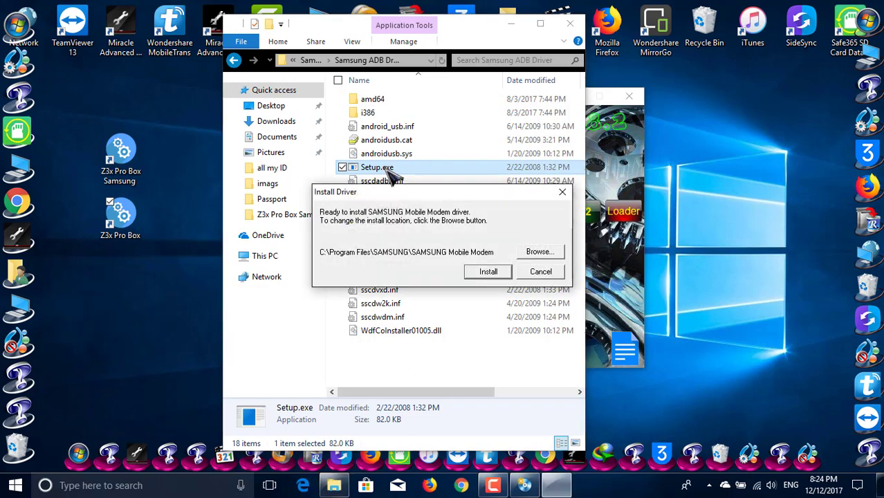
pyautogui.click(488, 272)
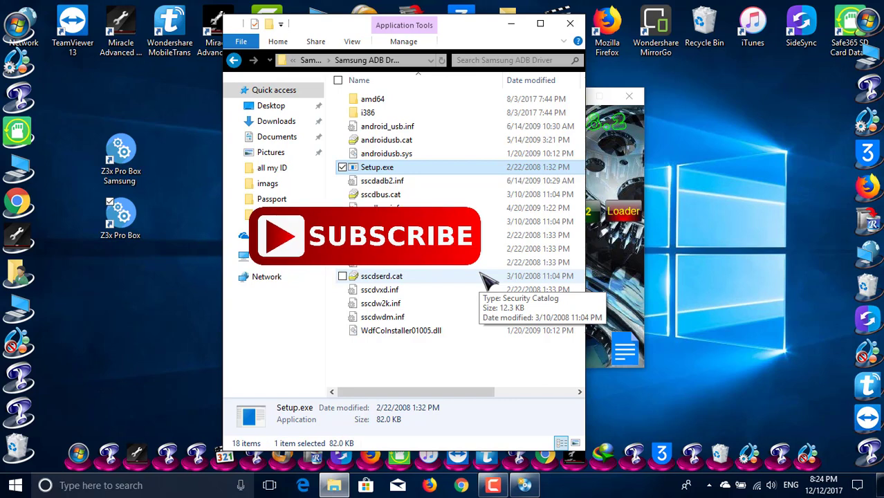
# - Return to the Drivers folder and extract Samsung HSP USB Driver.zip into a folder named Samsung HSP USB Driver
pyautogui.click(234, 61)
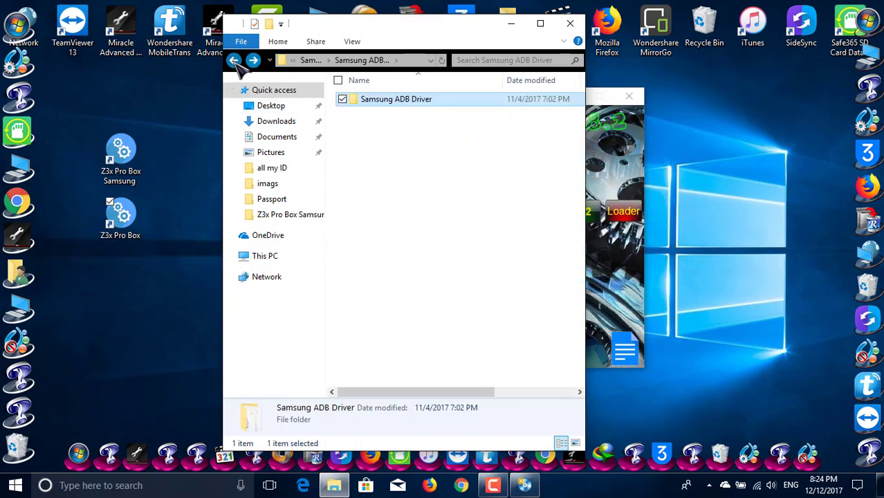
pyautogui.click(234, 61)
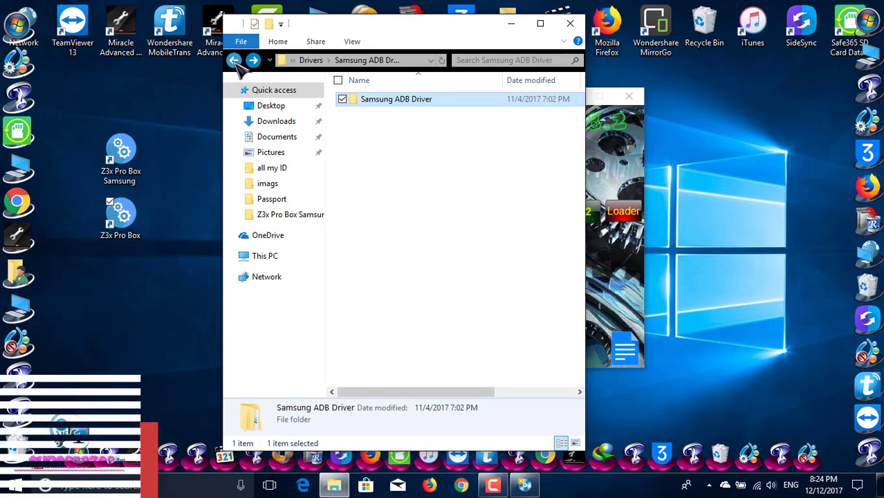
pyautogui.click(236, 61)
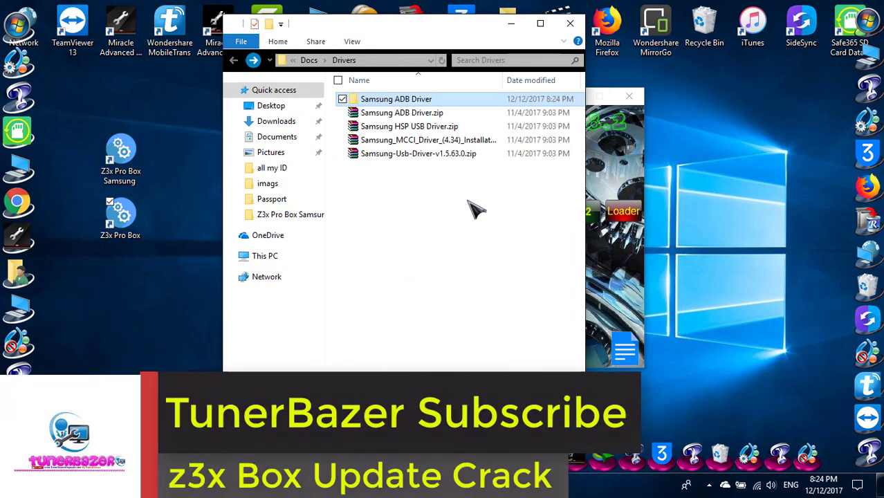
pyautogui.click(524, 285)
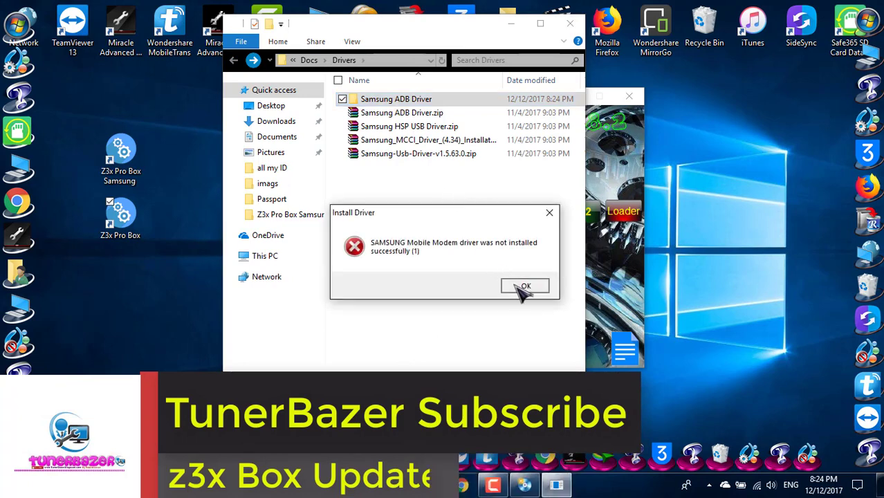
pyautogui.click(409, 128)
pyautogui.rightClick(408, 130)
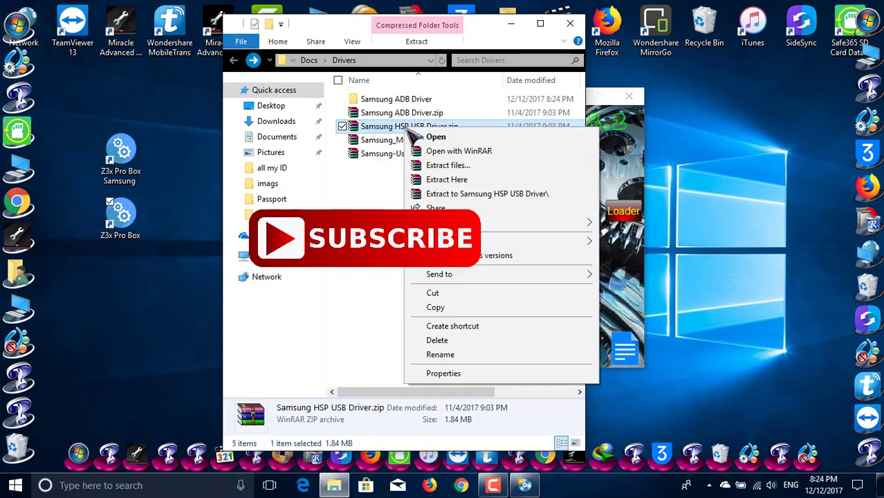
pyautogui.click(437, 196)
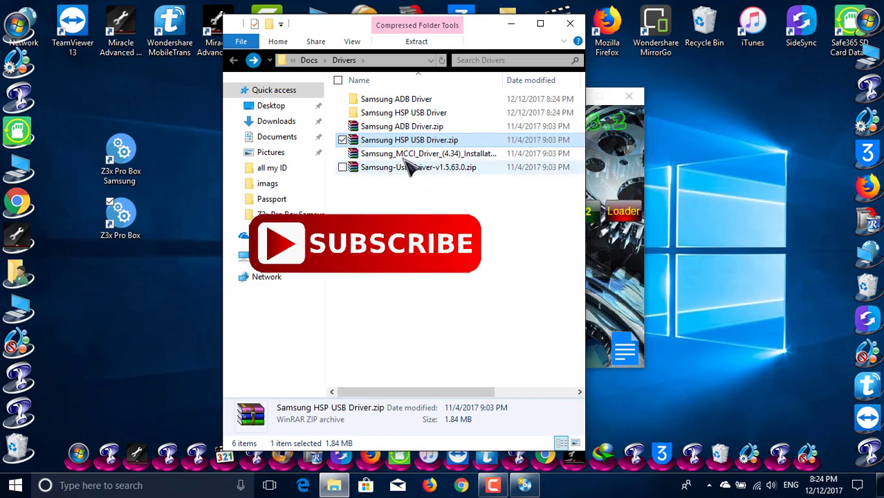
# - Run Samsung HSP USB Driver ZA11.exe from the extracted folder and proceed through the SAMSUNG USB Driver Installer to start the installation
pyautogui.doubleClick(407, 112)
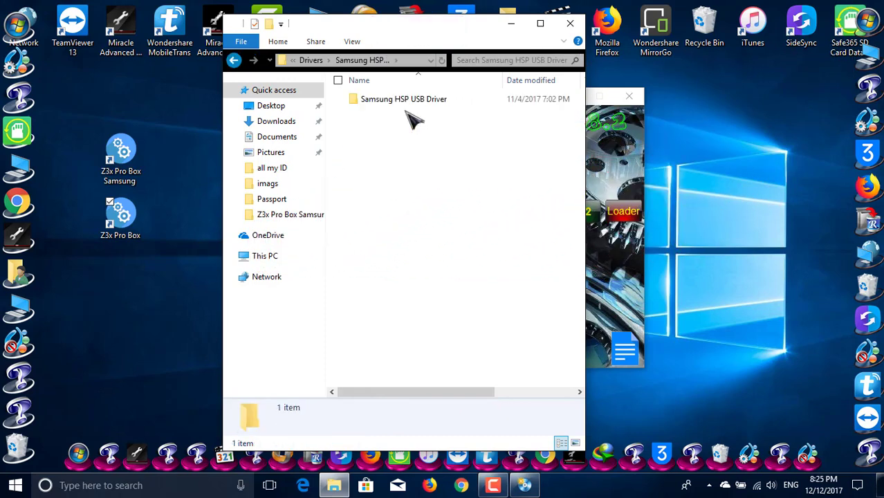
pyautogui.click(407, 103)
pyautogui.doubleClick(404, 100)
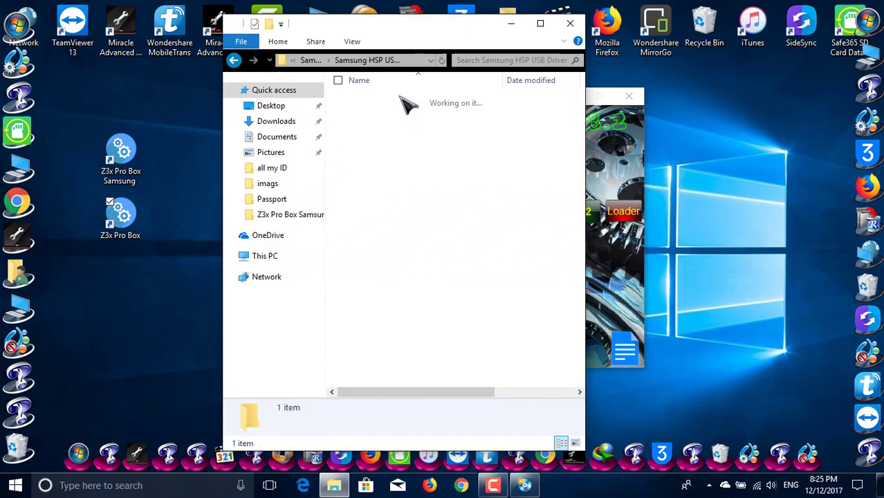
pyautogui.click(407, 106)
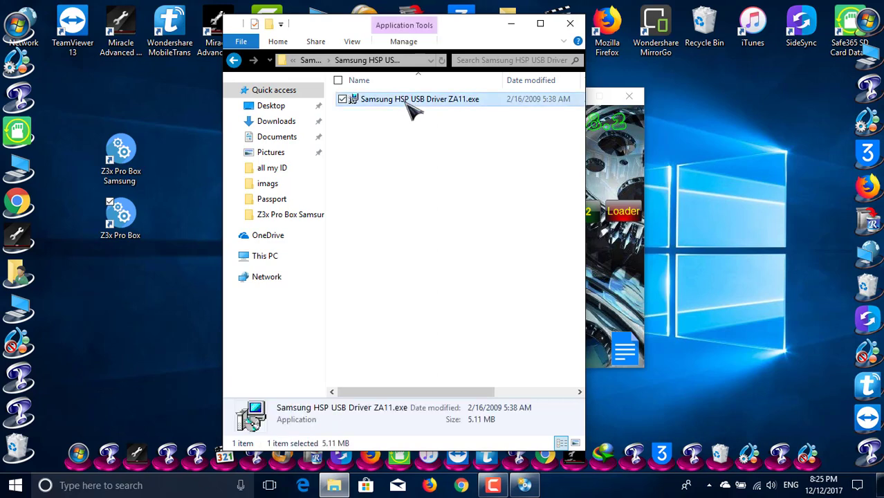
pyautogui.doubleClick(407, 105)
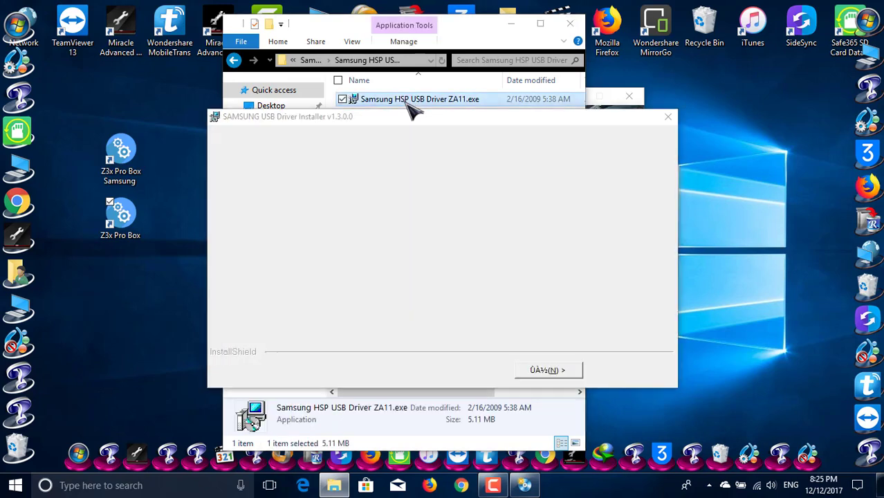
pyautogui.click(449, 302)
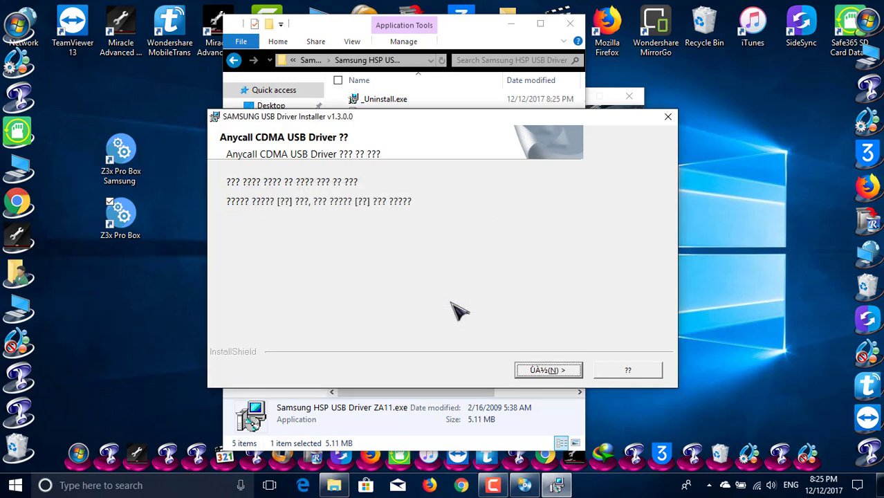
pyautogui.click(548, 371)
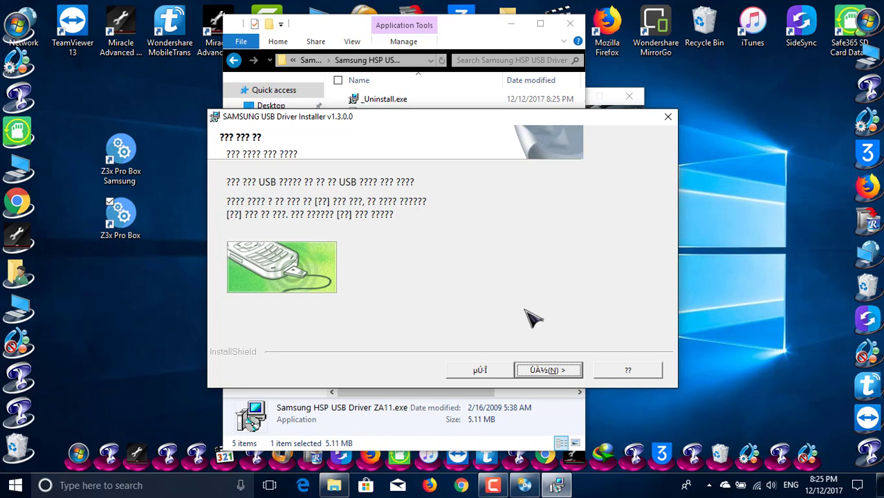
pyautogui.click(556, 370)
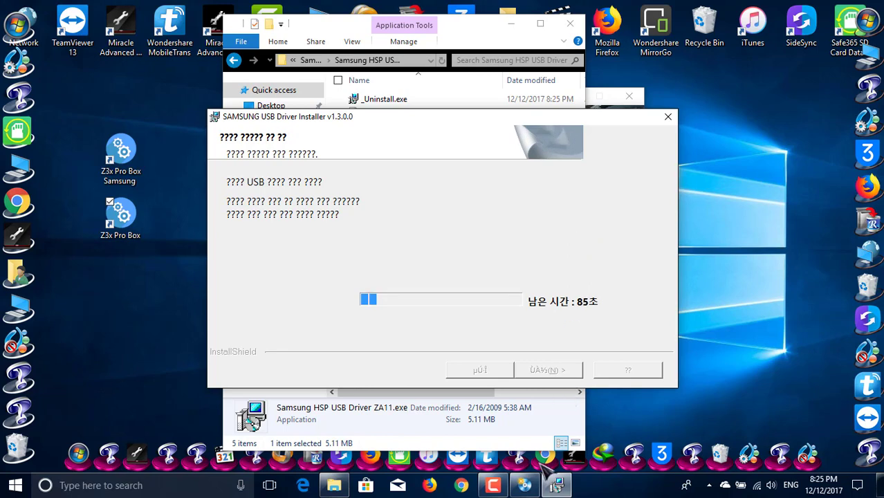
pyautogui.click(495, 485)
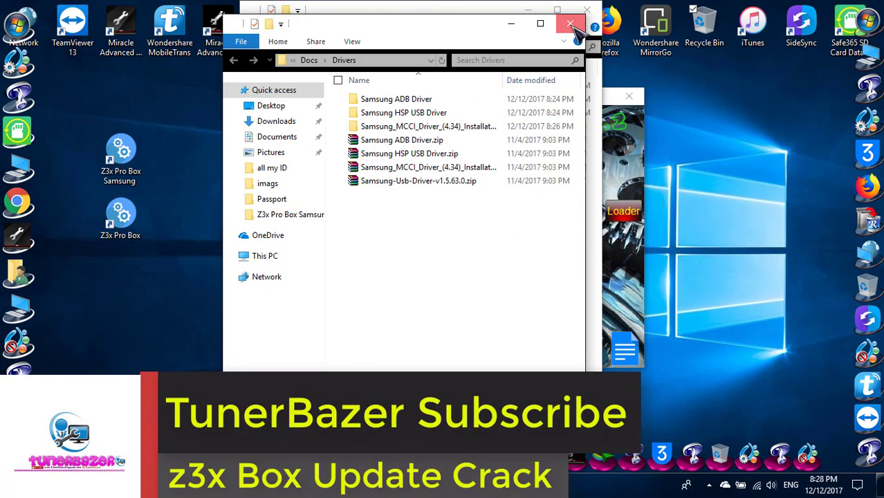
# - Close the open Drivers folder windows and the Z3x Pro Box Samsung v28.2 launcher
pyautogui.click(588, 10)
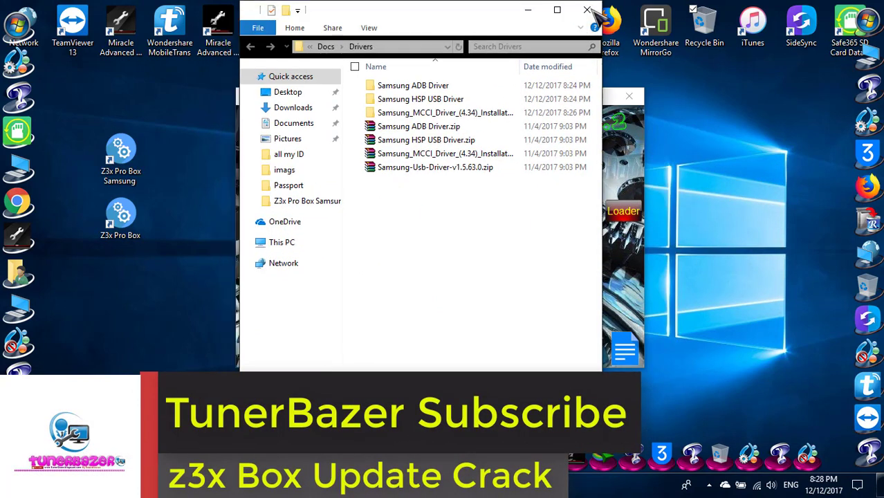
pyautogui.click(598, 10)
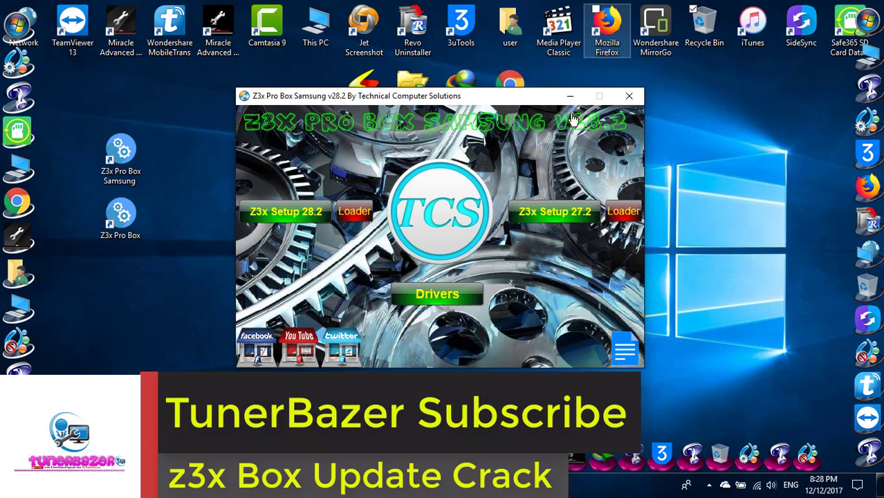
pyautogui.click(631, 97)
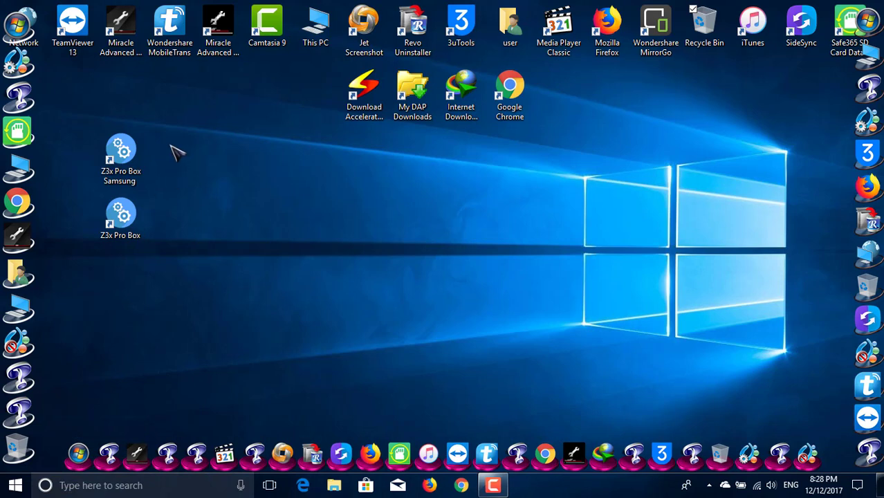
# - Delete the Z3x Pro Box Samsung and Z3x Pro Box shortcuts from the desktop
pyautogui.moveTo(169, 163); pyautogui.dragTo(124, 232)
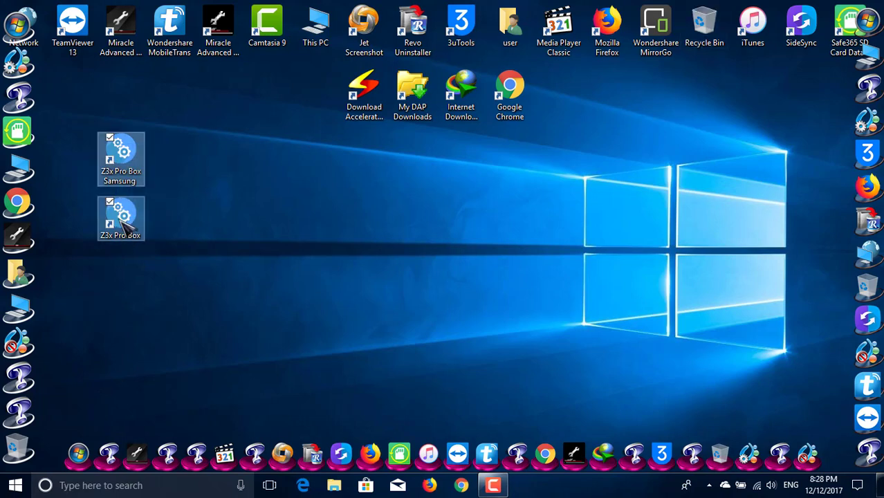
pyautogui.rightClick(129, 218)
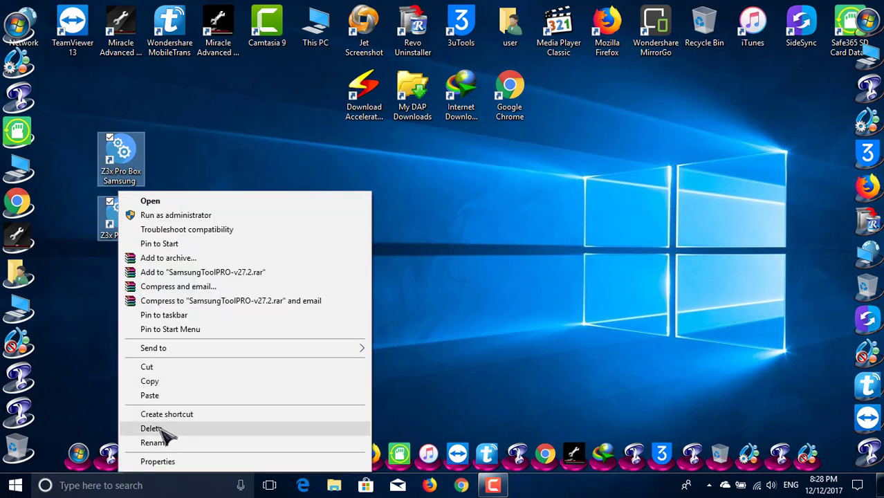
pyautogui.click(164, 430)
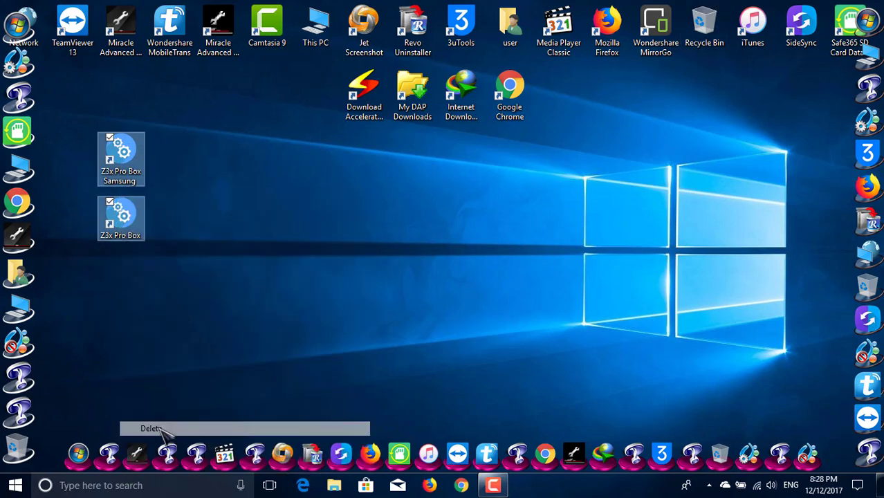
# - Open the Z3x Pro Box folder inside Program Files (x86) on Local Disk (C:)
pyautogui.click(323, 35)
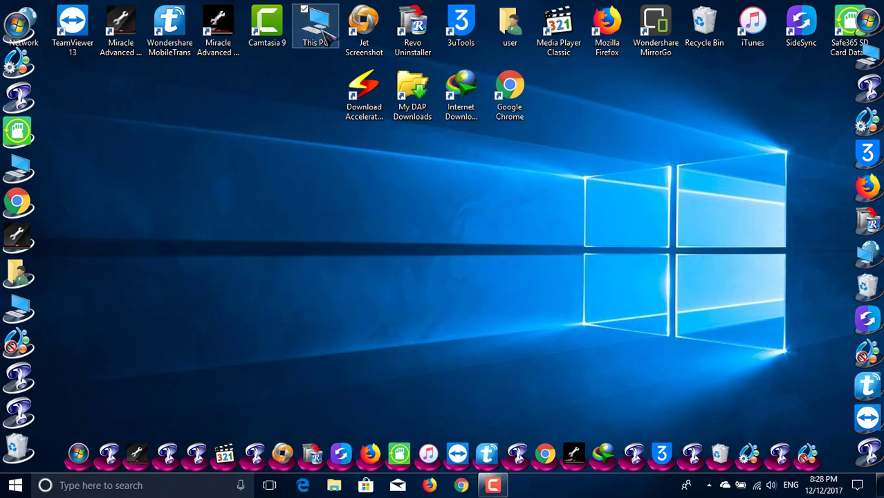
pyautogui.doubleClick(323, 34)
pyautogui.click(453, 169)
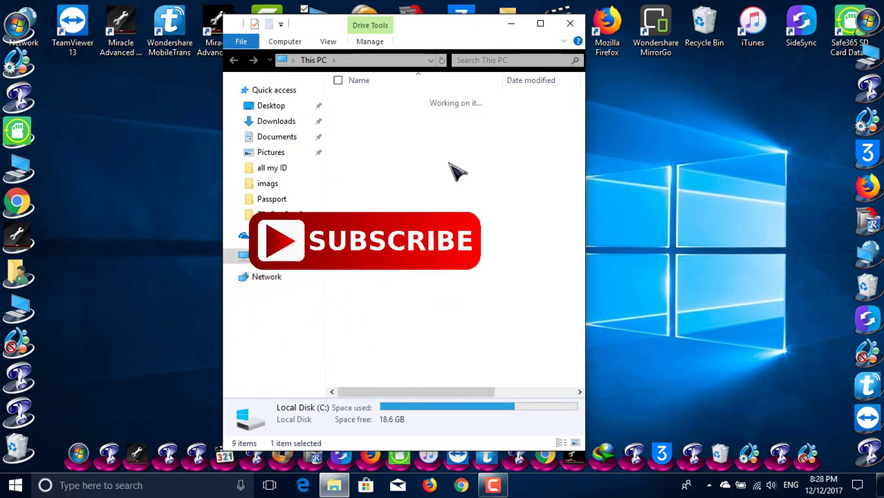
pyautogui.click(441, 182)
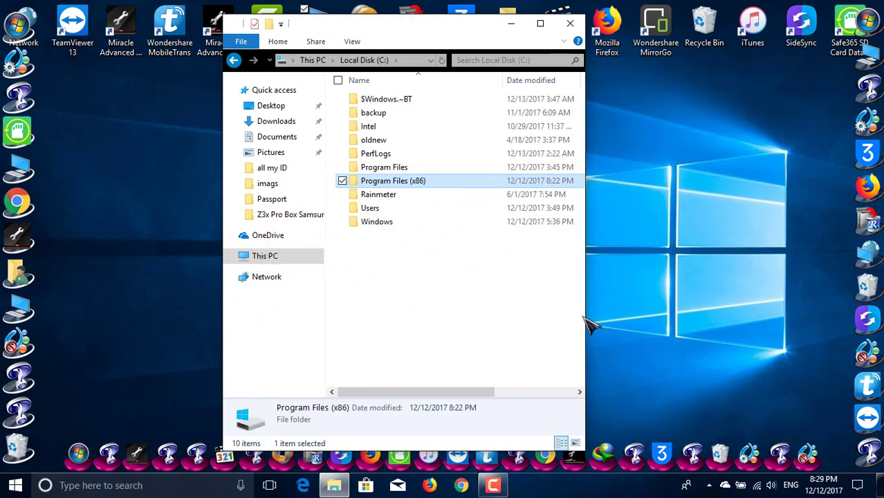
pyautogui.press('Return')
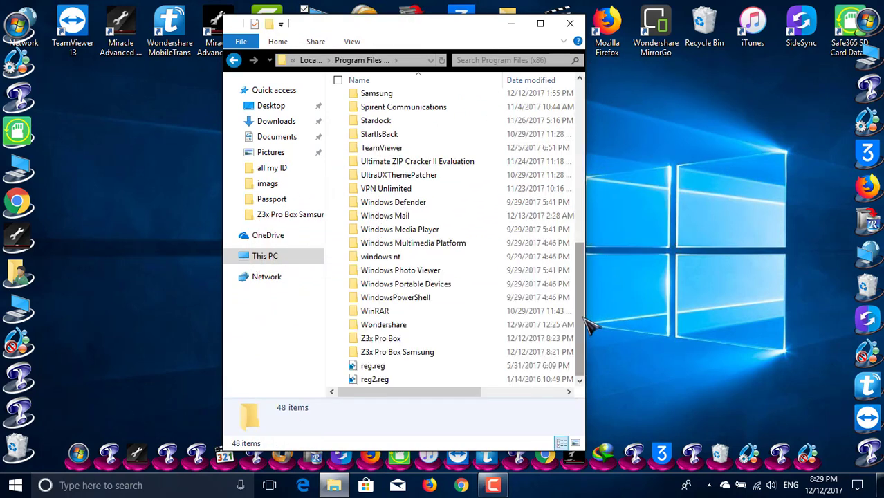
pyautogui.doubleClick(400, 339)
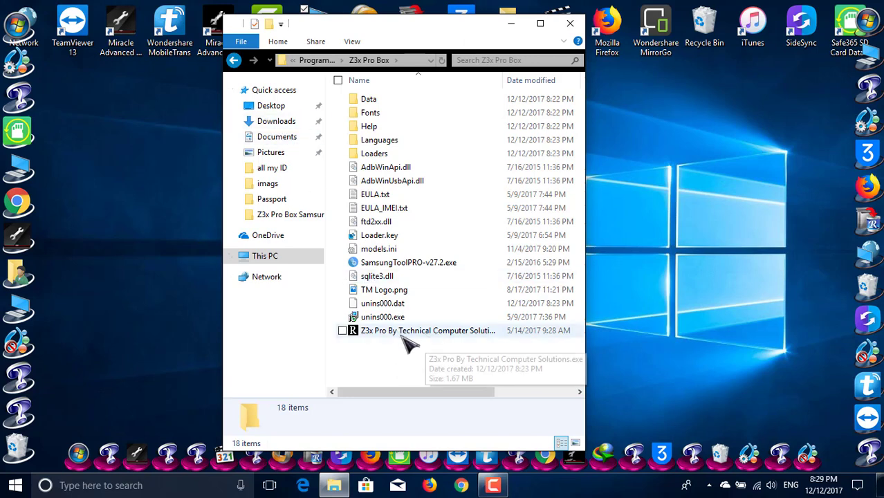
# - Copy Loader.key and the Z3x Pro By Technical Computer Solutions.exe loader from the Z3x Pro Box folder
pyautogui.click(345, 330)
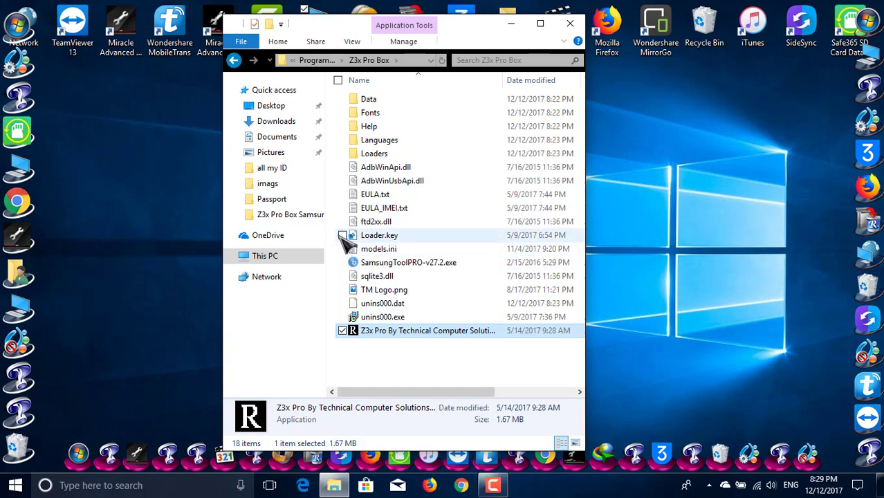
pyautogui.click(343, 235)
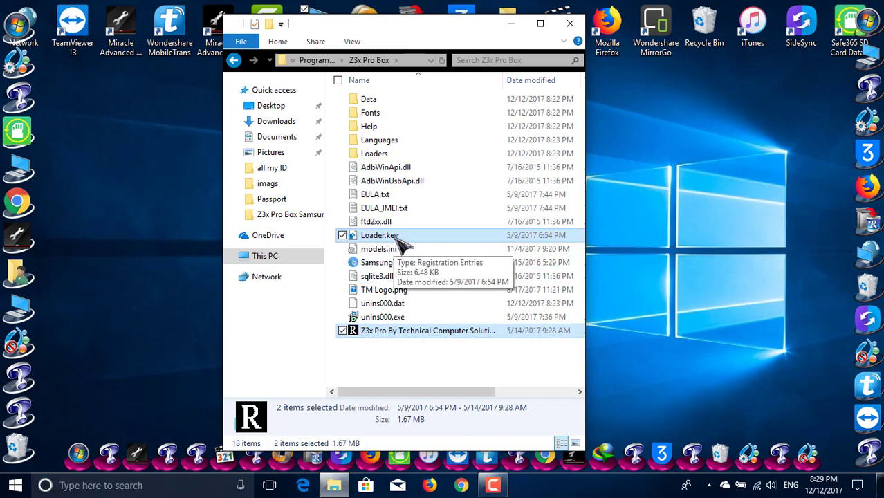
pyautogui.rightClick(414, 332)
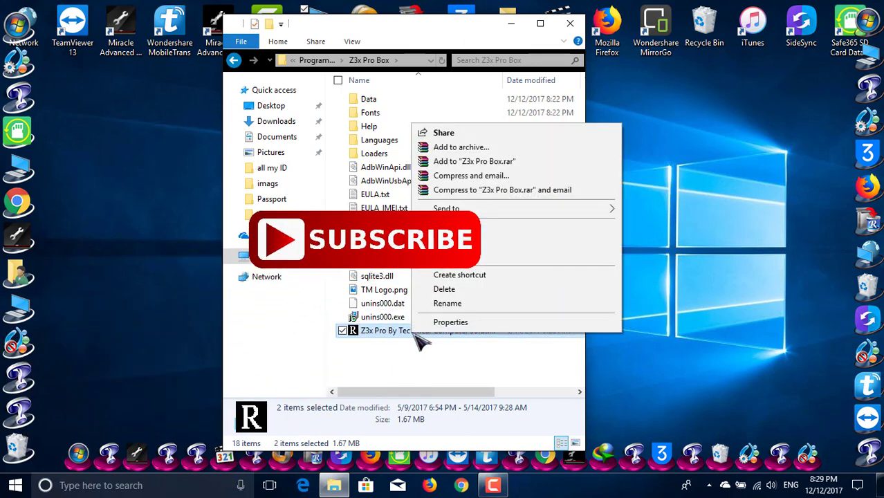
pyautogui.click(456, 241)
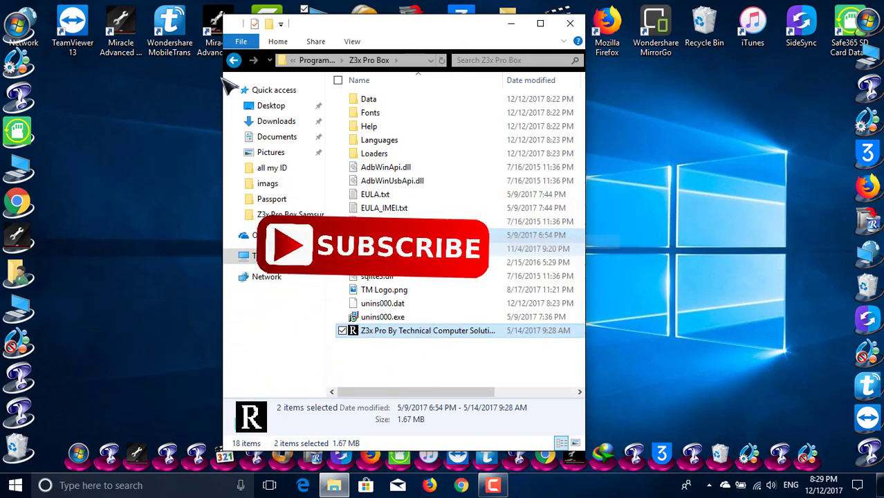
# - Paste the two copied files into the Z3x Pro Box Samsung folder in Program Files (x86)
pyautogui.press('BackSpace')
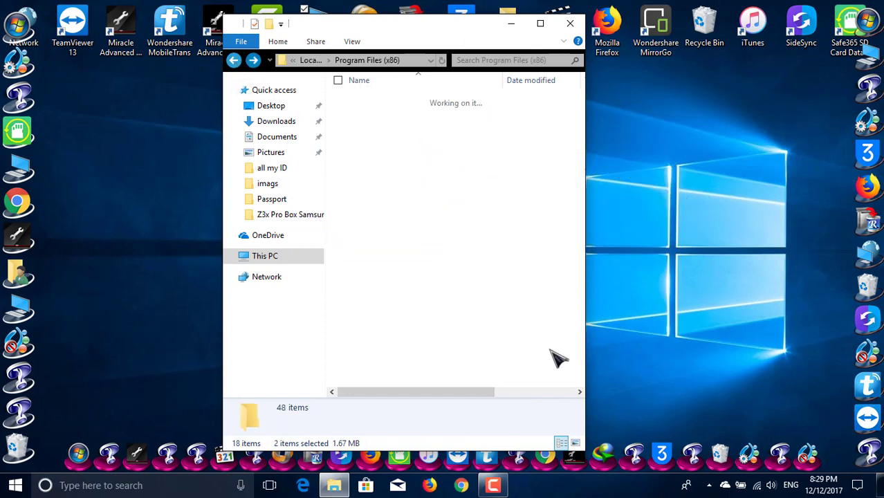
pyautogui.scroll(-1, 583, 348)
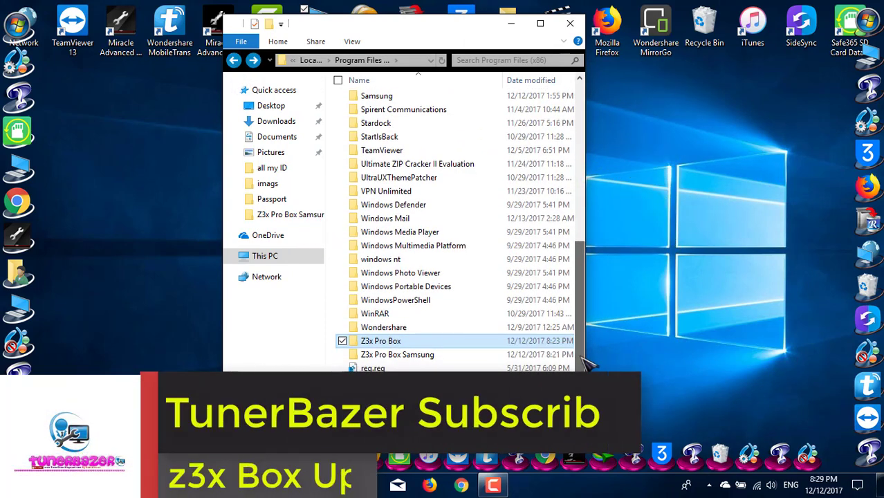
pyautogui.doubleClick(405, 354)
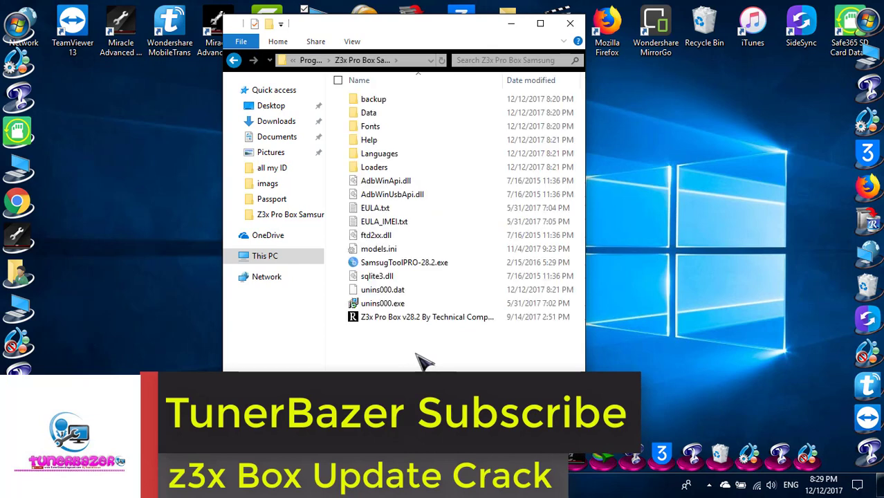
pyautogui.rightClick(418, 358)
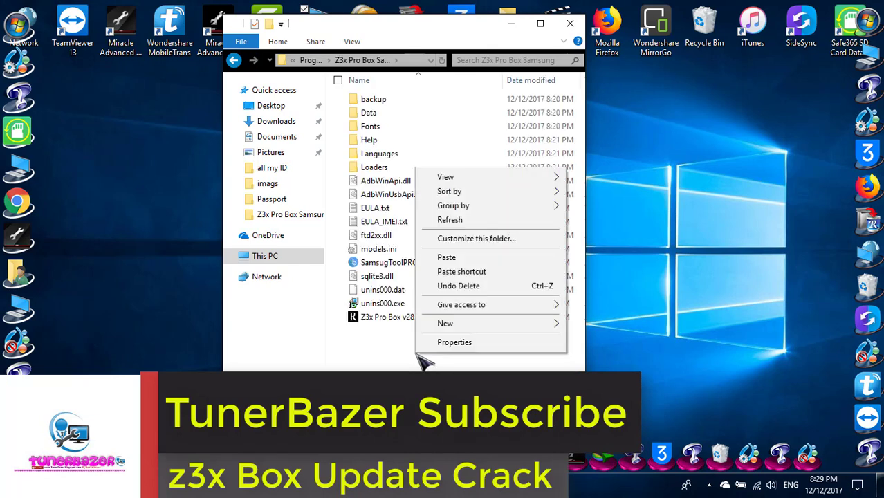
pyautogui.click(449, 256)
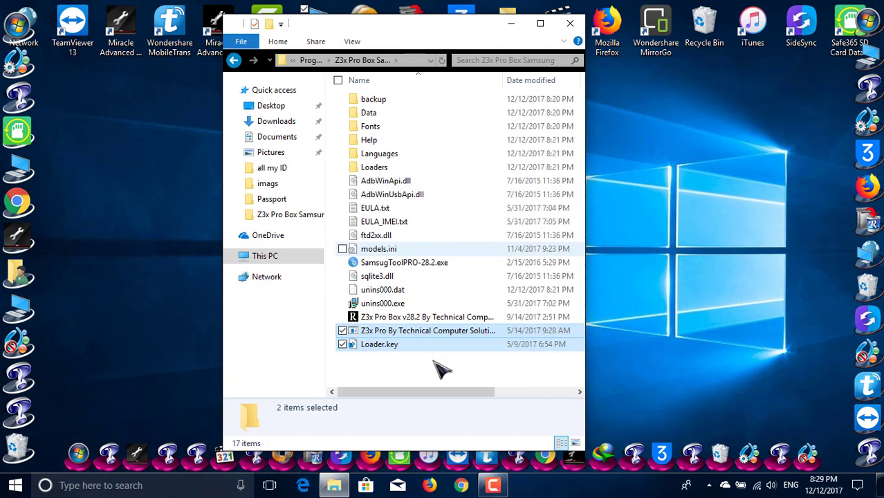
# - Return to the Z3x Pro Box folder and copy the file name SamsungToolPRO-v27.2 from its executable
pyautogui.click(233, 60)
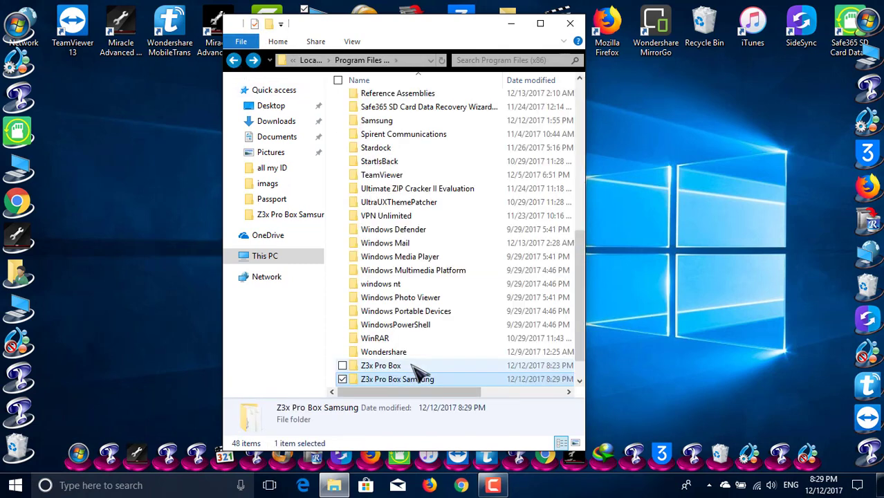
pyautogui.doubleClick(412, 365)
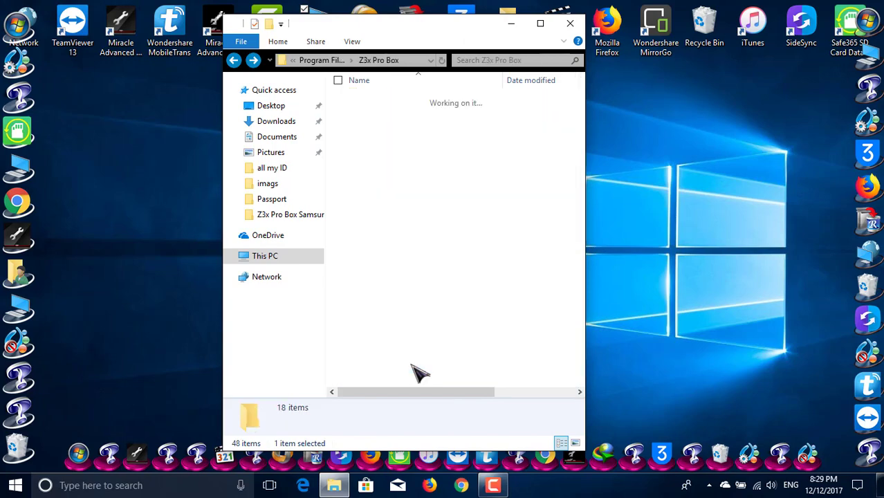
pyautogui.click(404, 262)
pyautogui.rightClick(405, 262)
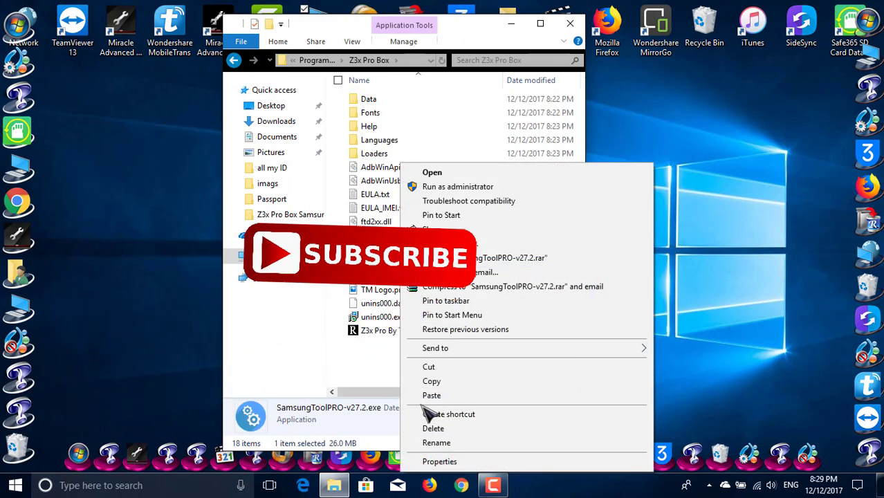
pyautogui.click(433, 443)
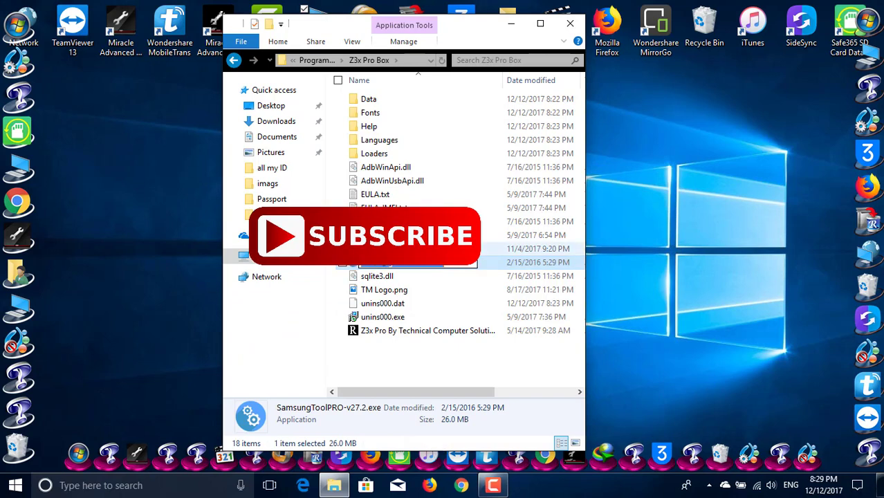
pyautogui.rightClick(384, 267)
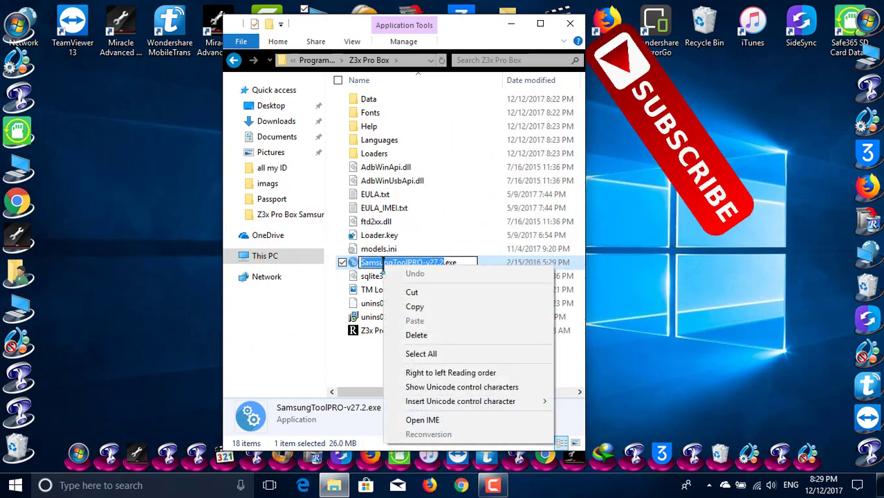
pyautogui.click(414, 306)
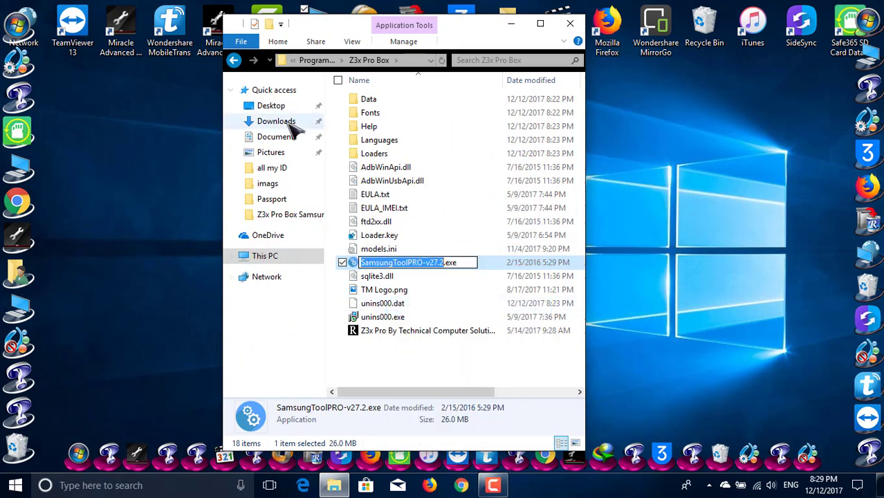
# - In the Z3x Pro Box Samsung folder, rename SamsugToolPRO-28.2.exe to SamsungToolPRO-v27.2.exe using the copied name
pyautogui.click(233, 60)
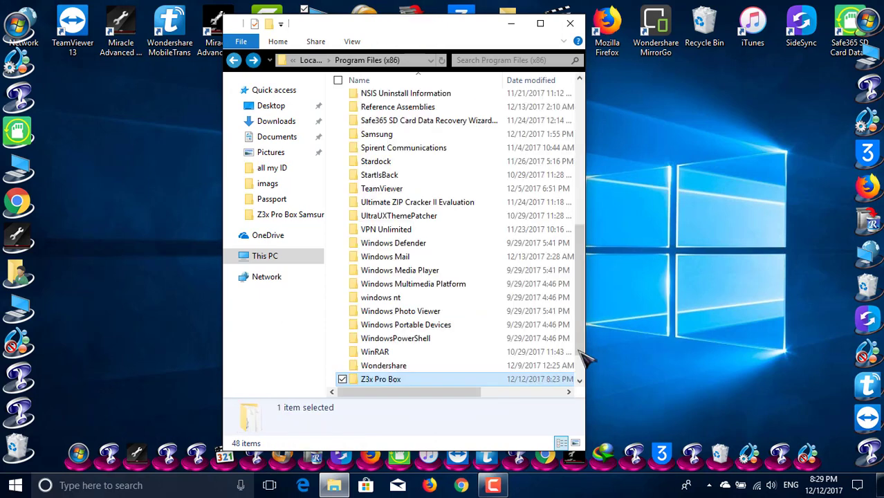
pyautogui.scroll(-1, 421, 388)
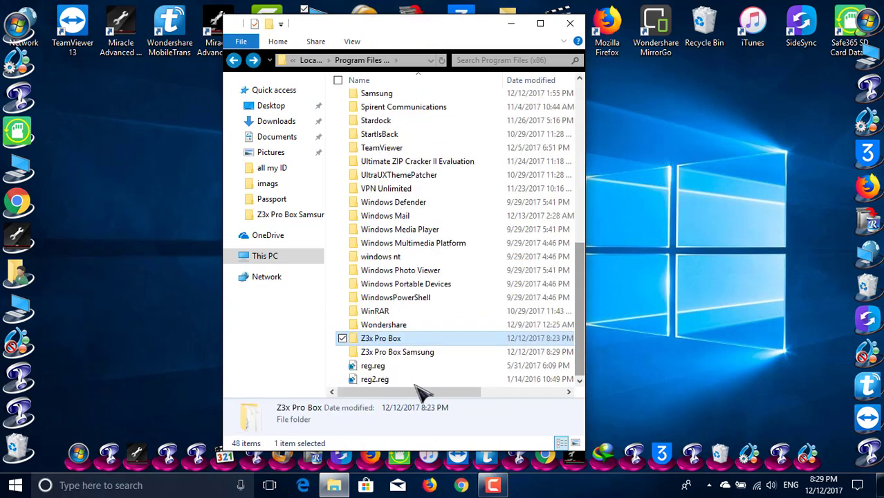
pyautogui.doubleClick(413, 353)
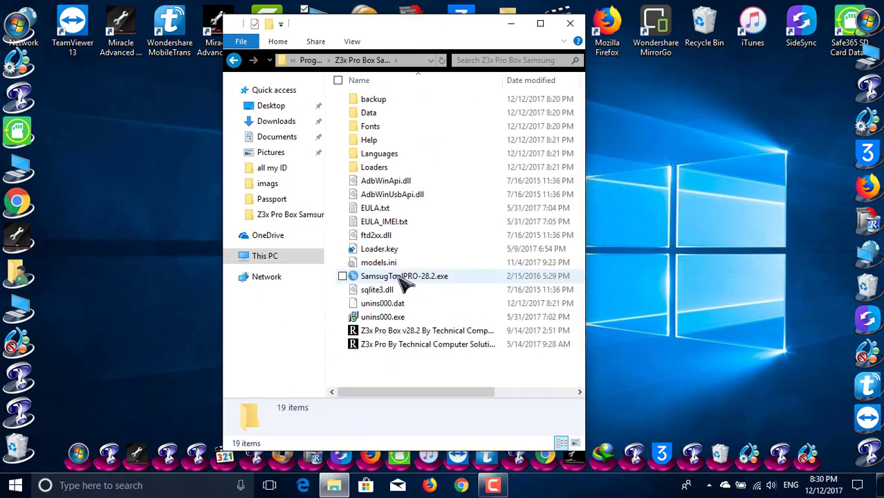
pyautogui.click(405, 284)
pyautogui.rightClick(400, 281)
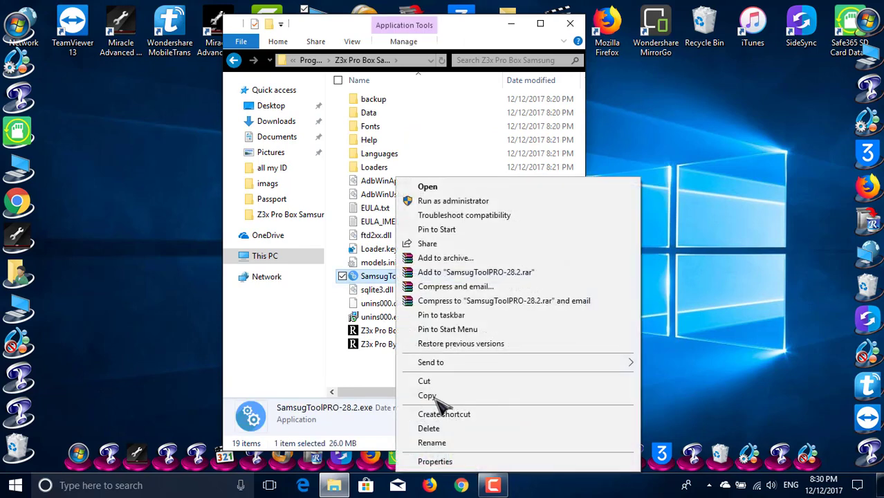
pyautogui.click(445, 443)
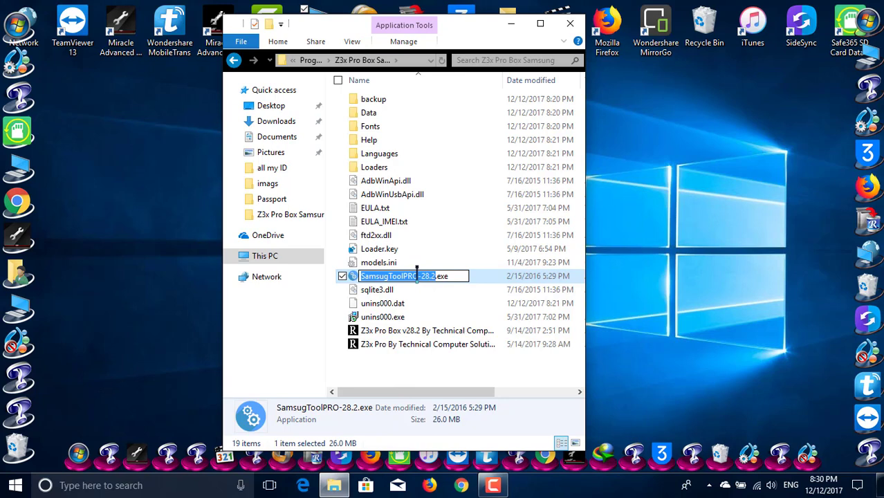
pyautogui.rightClick(417, 276)
pyautogui.click(447, 332)
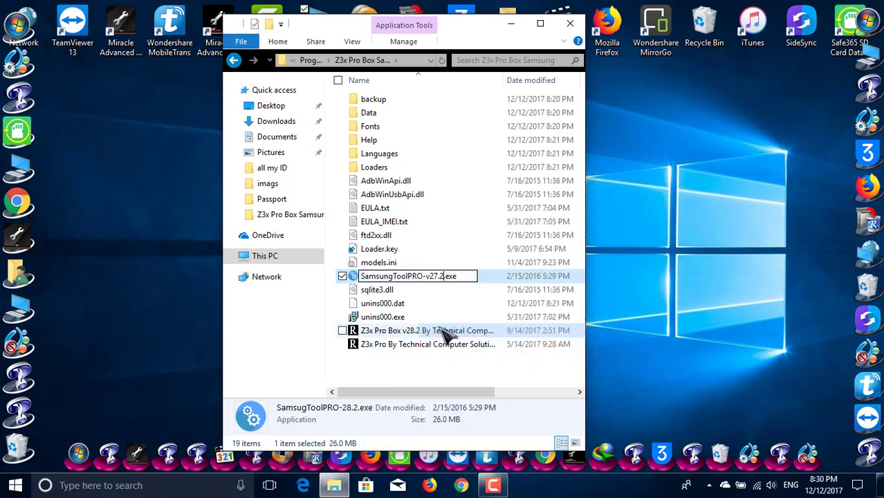
pyautogui.press('Return')
pyautogui.click(440, 376)
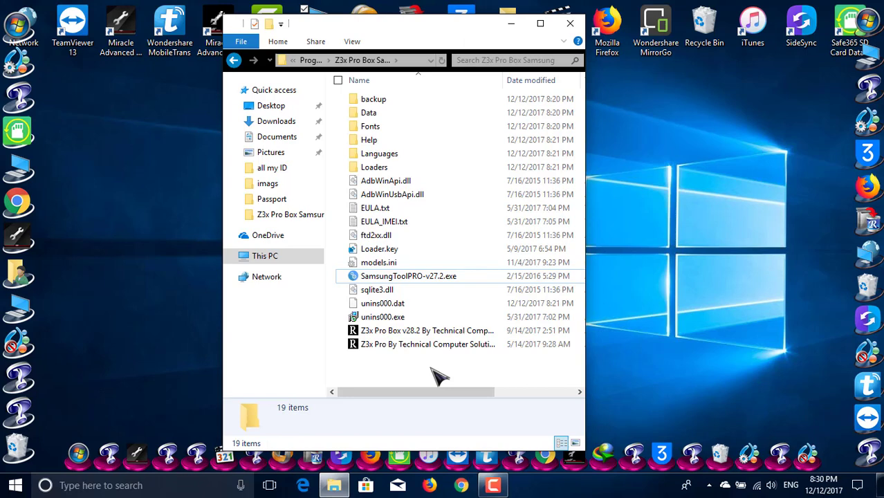
# - Copy the name of the Z3x Pro Box v28.2 By Technical Computer Solutions.exe file without its extension
pyautogui.click(440, 332)
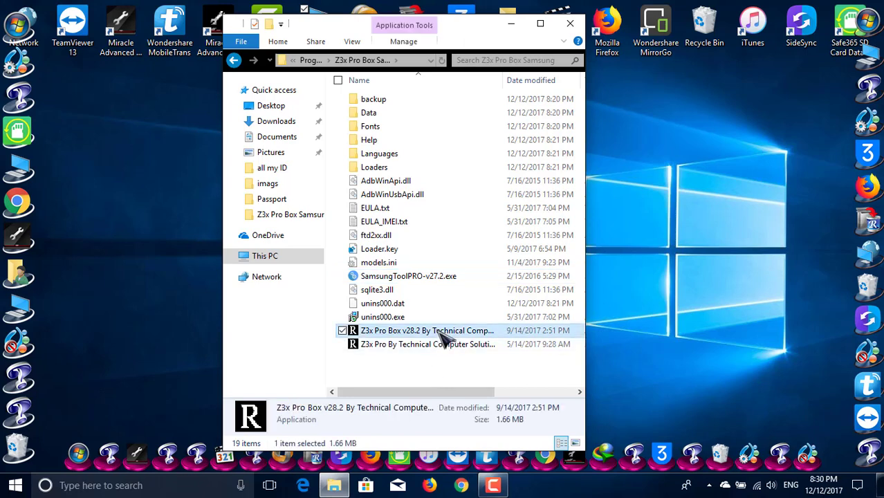
pyautogui.rightClick(442, 337)
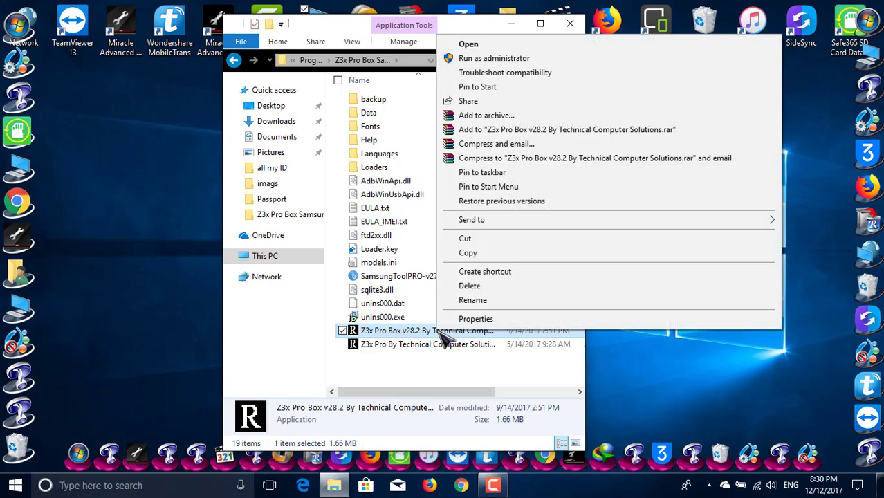
pyautogui.click(471, 302)
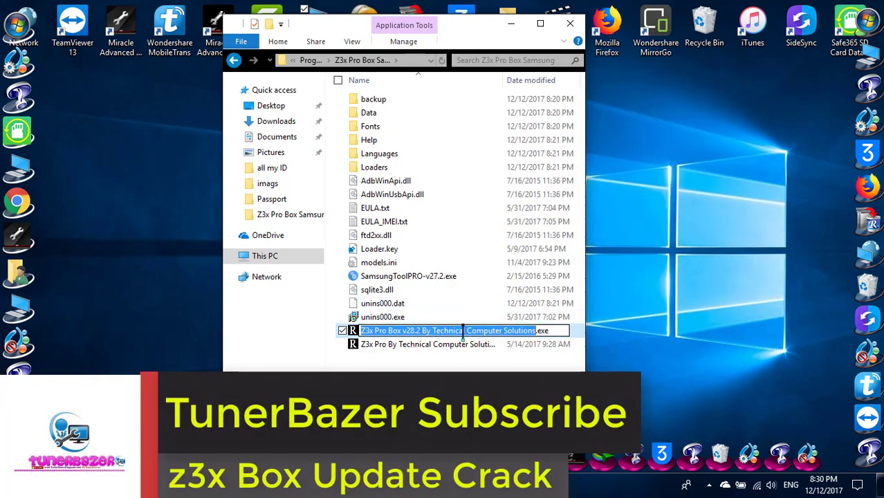
pyautogui.rightClick(464, 331)
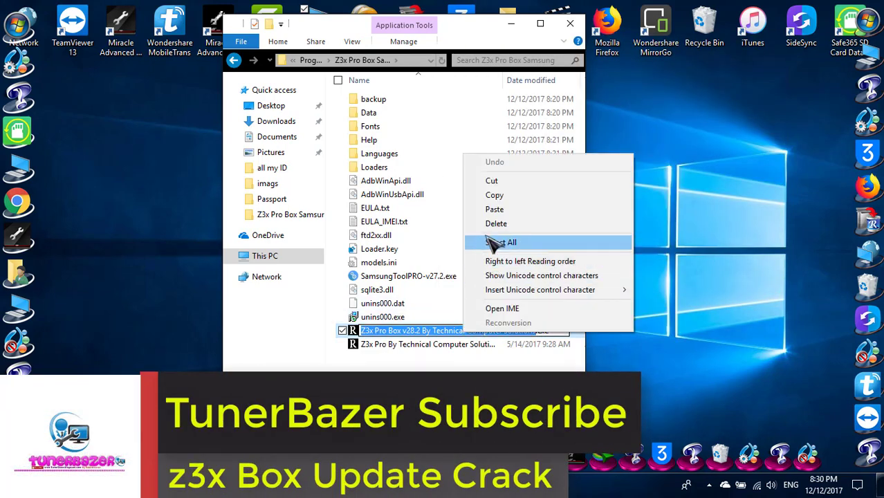
pyautogui.click(496, 196)
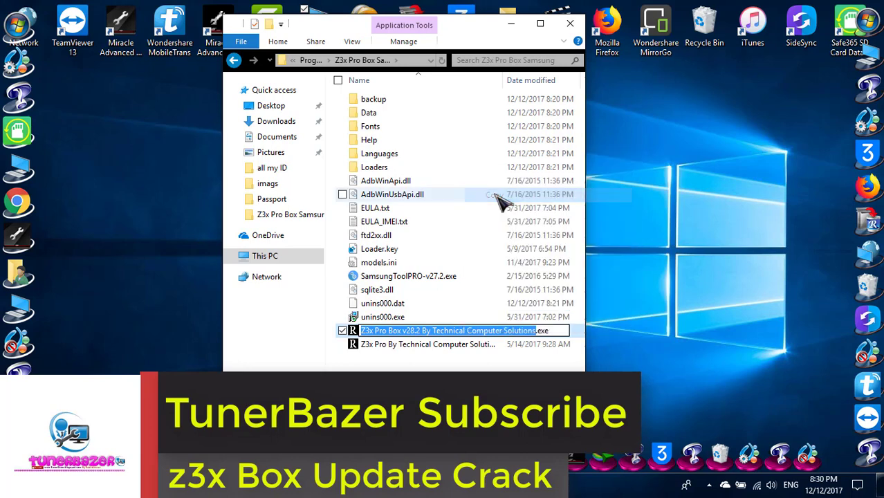
# - Remove "v28.2" from that executable's name, making it Z3x Pro Box By Technical Computer Solutions.exe
pyautogui.click(420, 331)
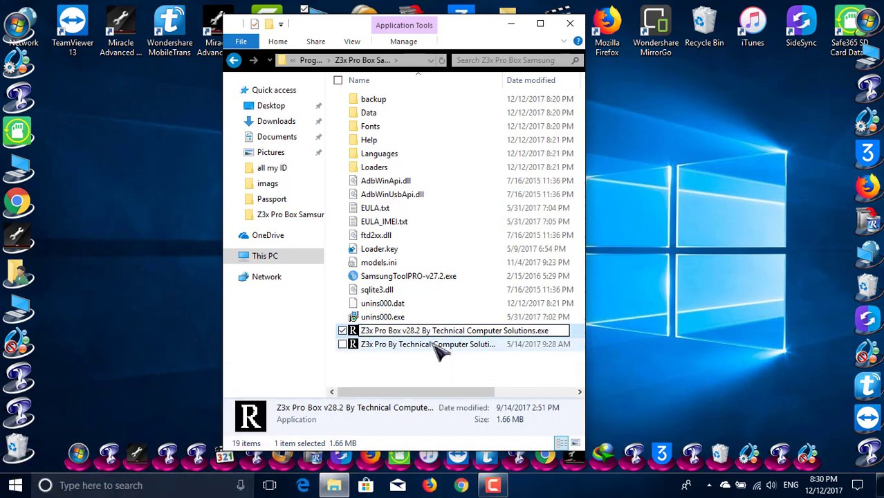
pyautogui.press('BackSpace')
pyautogui.press('BackSpace')
pyautogui.press('BackSpace')
pyautogui.press('BackSpace')
pyautogui.press('BackSpace')
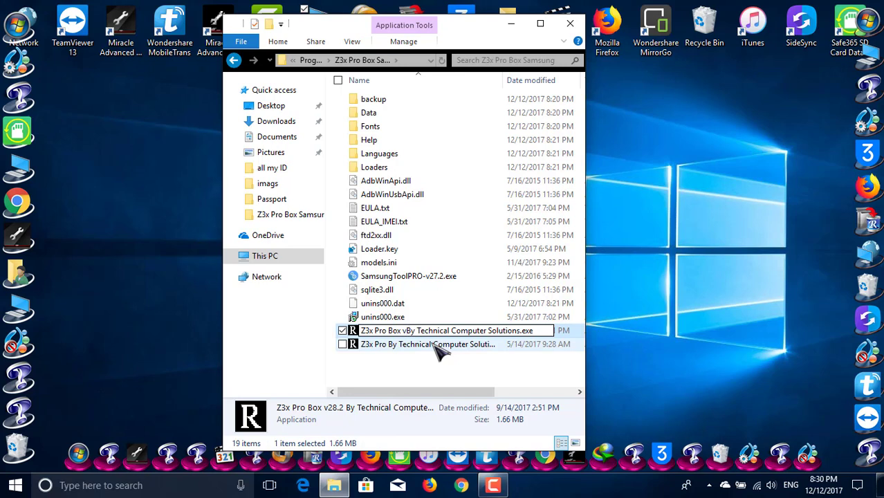
pyautogui.press('BackSpace')
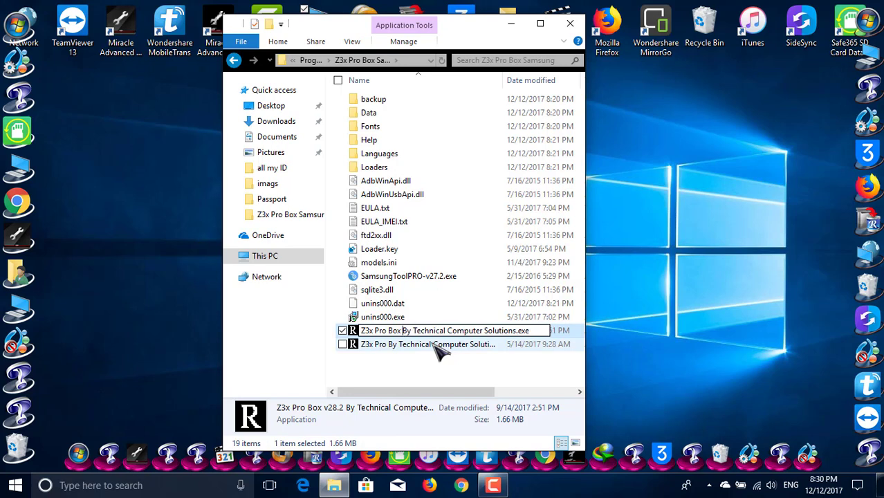
# - Rename Z3x Pro By Technical Computer Solutions.exe to Z3x Pro Box v28.2 By Technical Computer Solutions.exe using the copied name
pyautogui.click(435, 345)
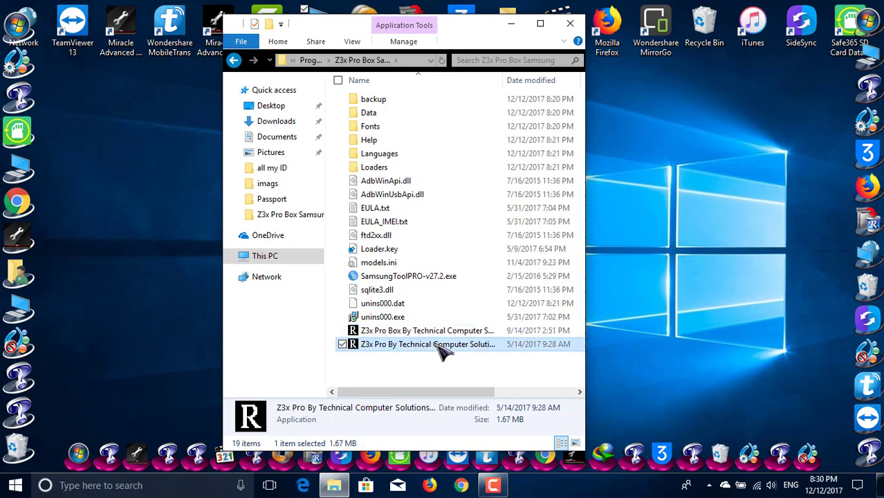
pyautogui.rightClick(438, 346)
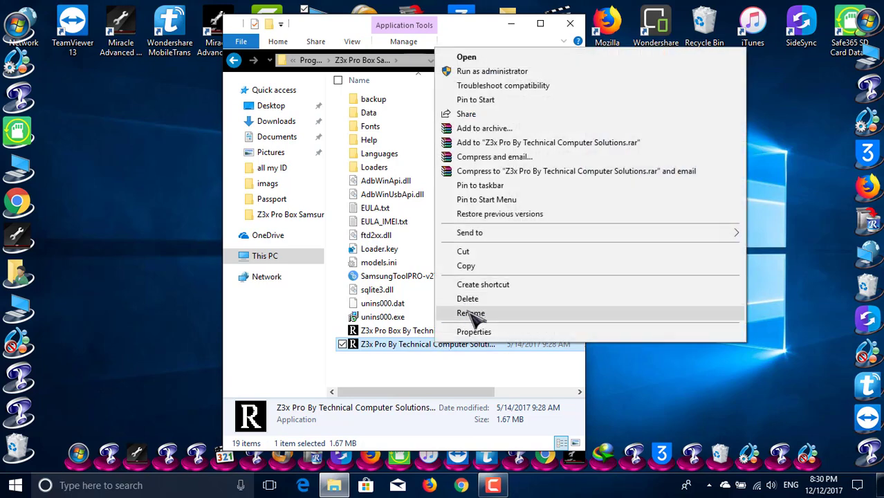
pyautogui.click(471, 311)
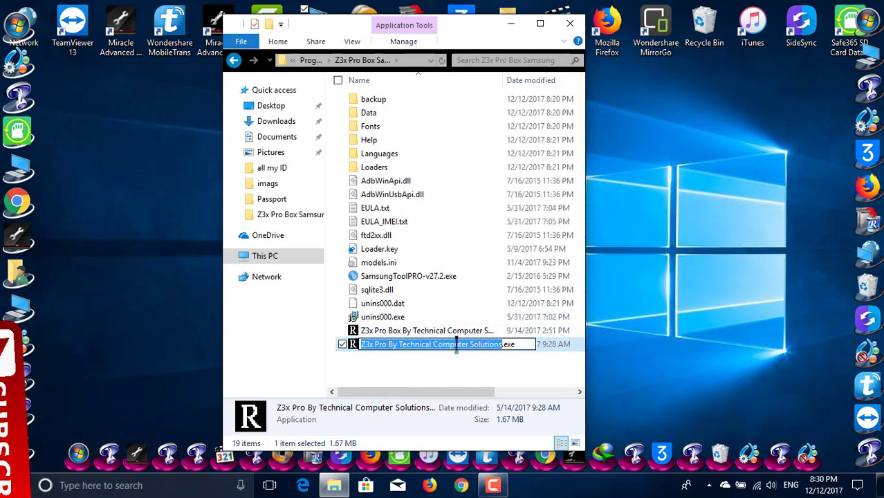
pyautogui.rightClick(456, 344)
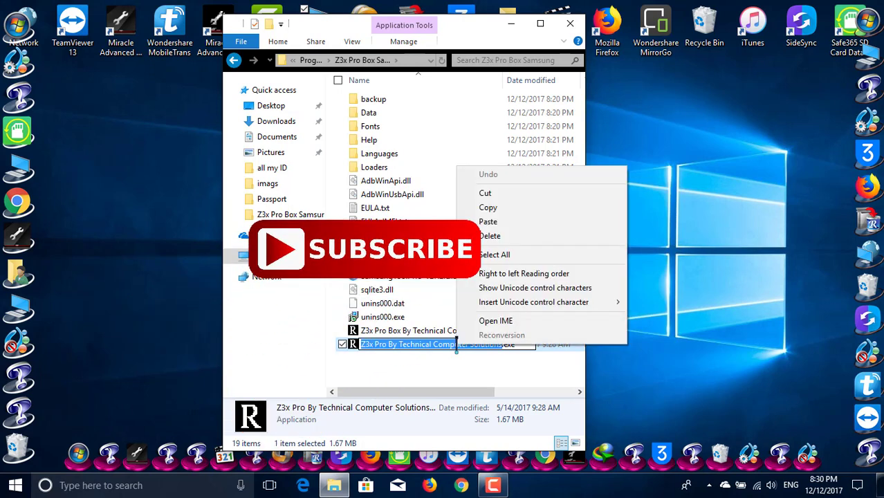
pyautogui.click(489, 221)
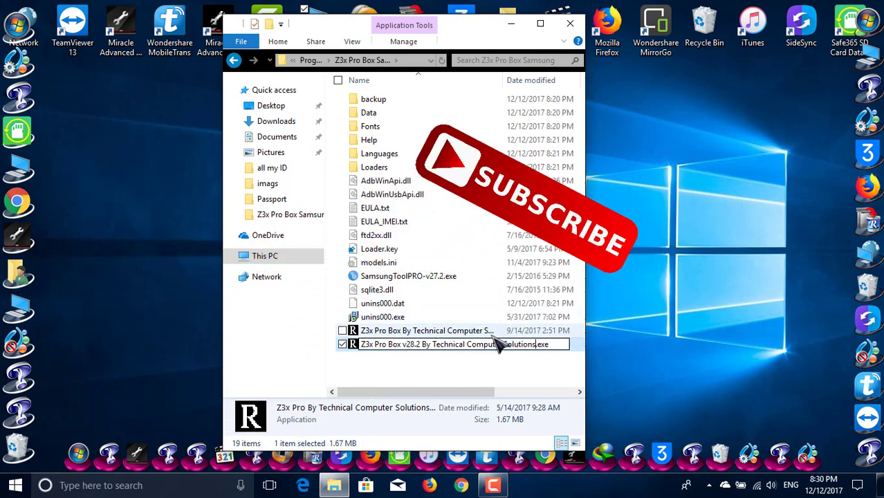
pyautogui.click(502, 379)
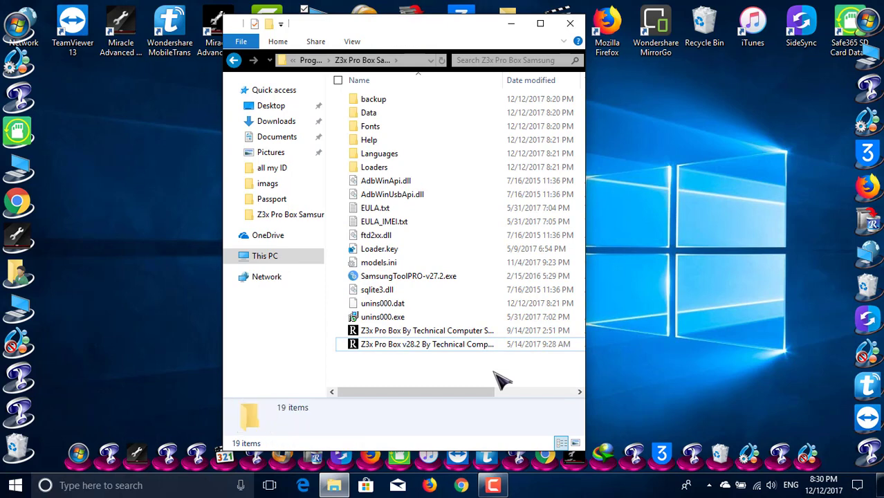
# - Set the newly named Z3x Pro Box v28.2 executable to always run as an administrator and apply the compatibility setting
pyautogui.click(424, 351)
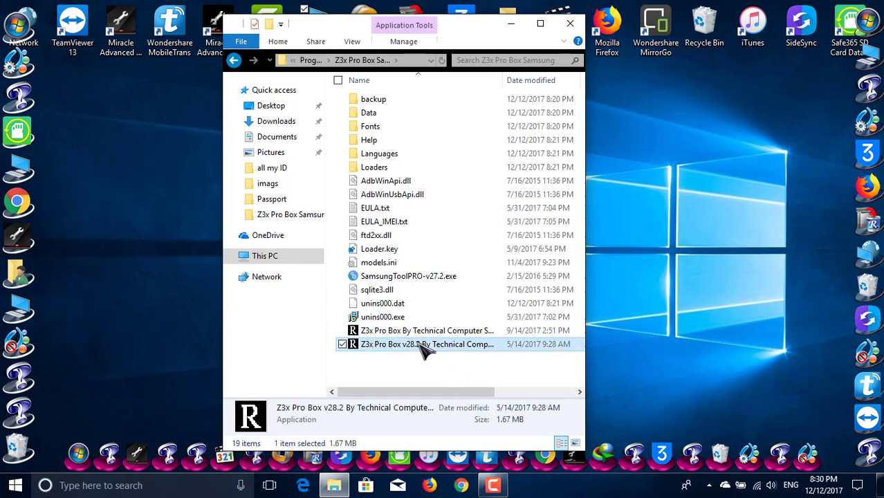
pyautogui.rightClick(423, 350)
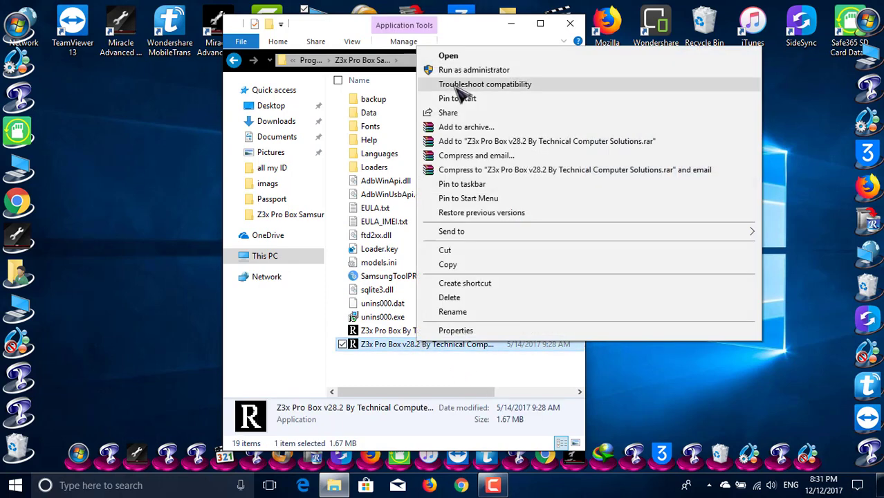
pyautogui.click(483, 331)
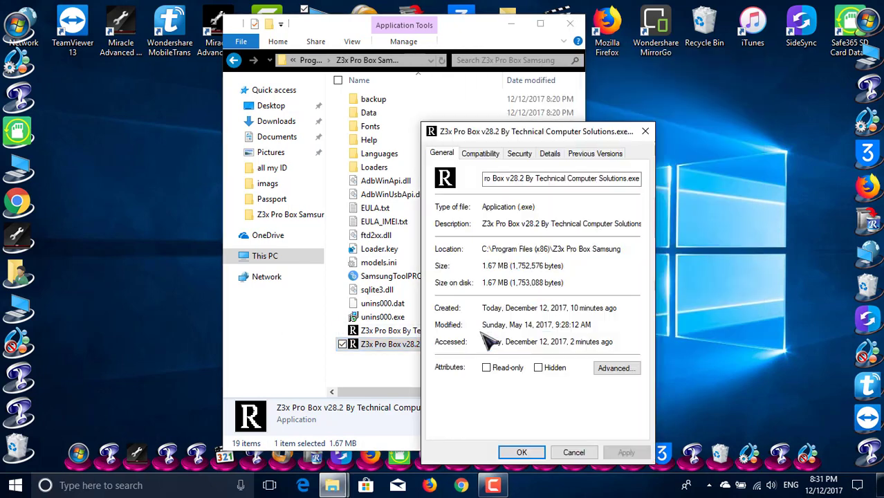
pyautogui.click(484, 154)
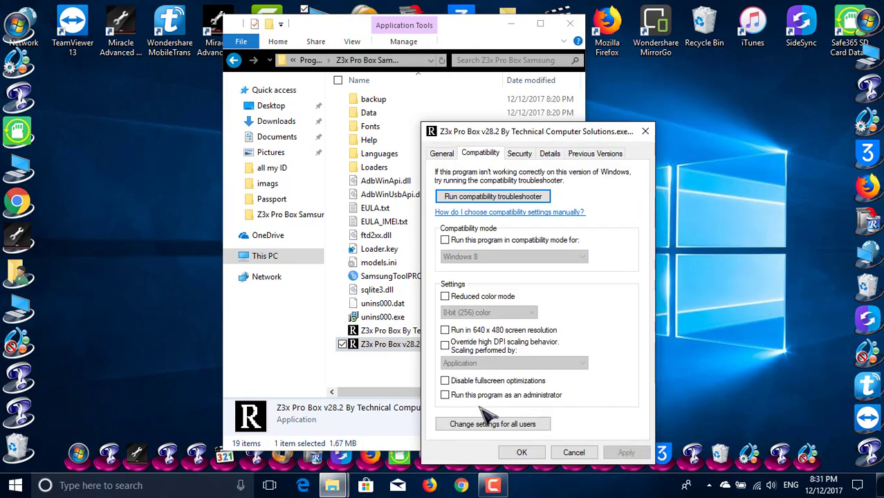
pyautogui.click(445, 396)
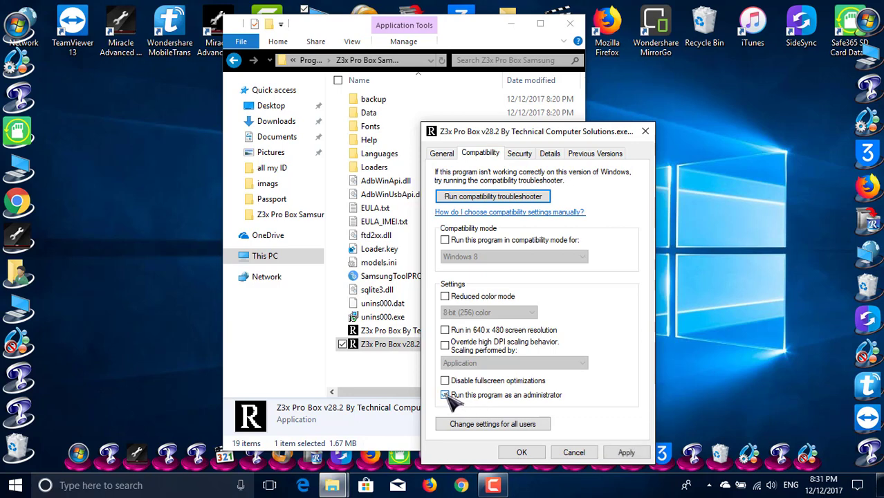
pyautogui.click(637, 454)
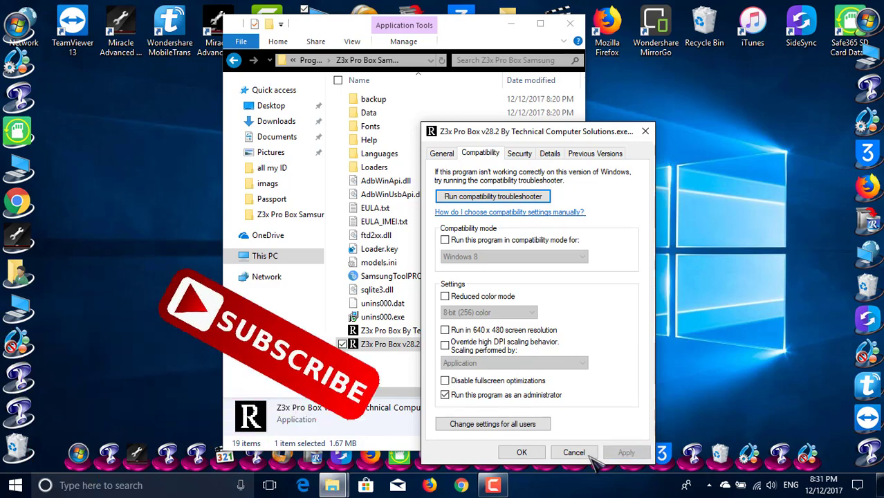
pyautogui.click(530, 452)
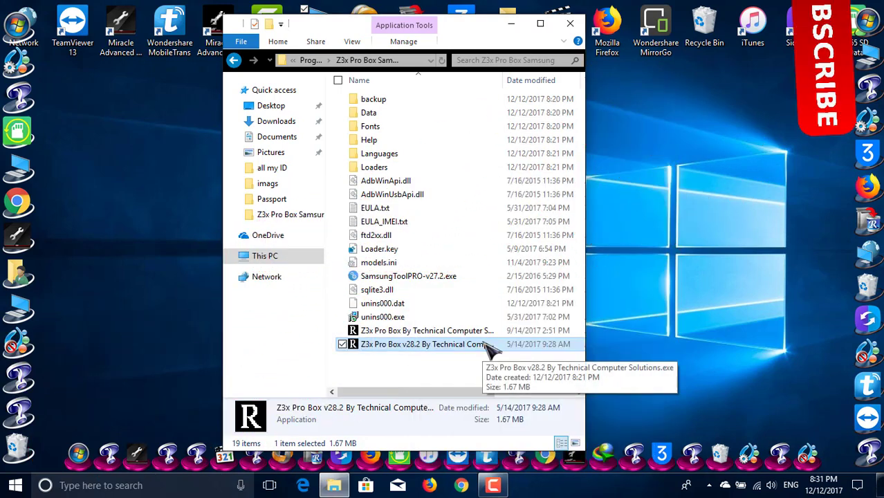
# - Refresh the desktop, run the Z3x Pro Box v28.2 executable as administrator, and choose to try it without registering
pyautogui.rightClick(701, 163)
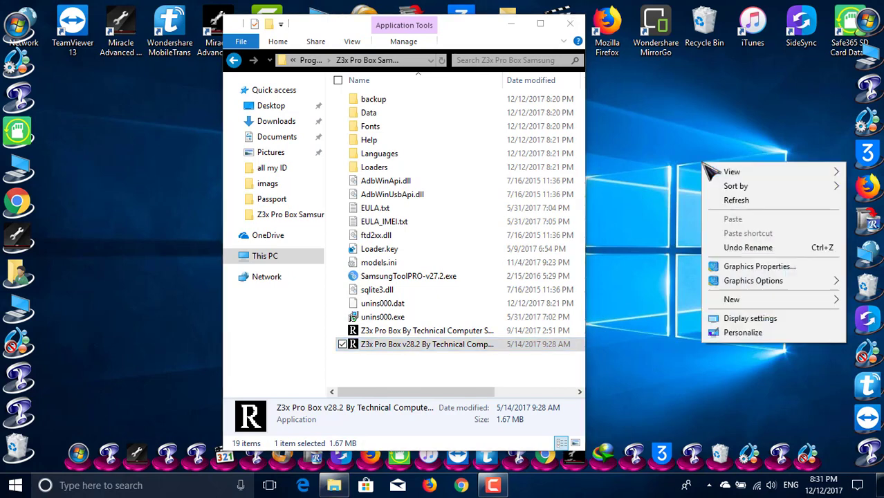
pyautogui.click(736, 200)
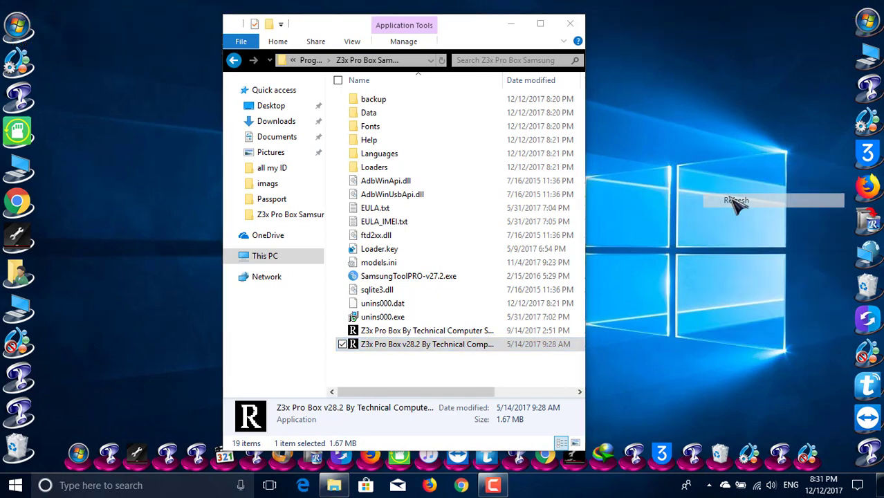
pyautogui.rightClick(472, 349)
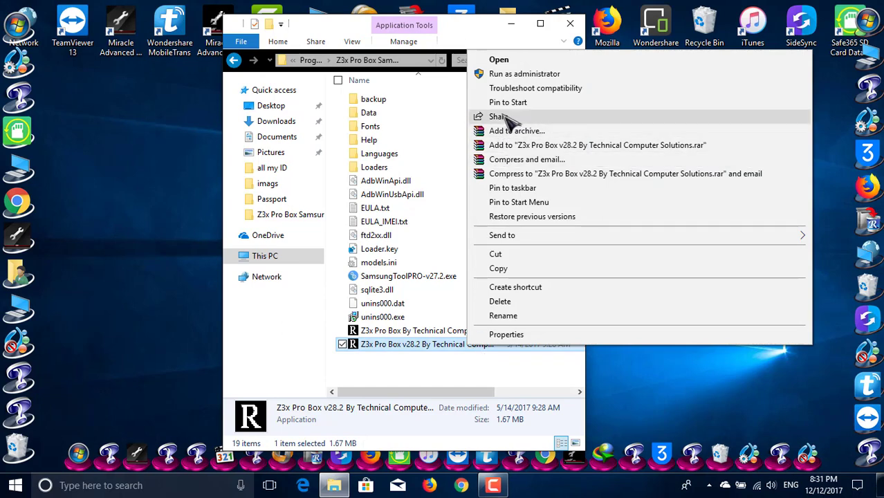
pyautogui.click(512, 73)
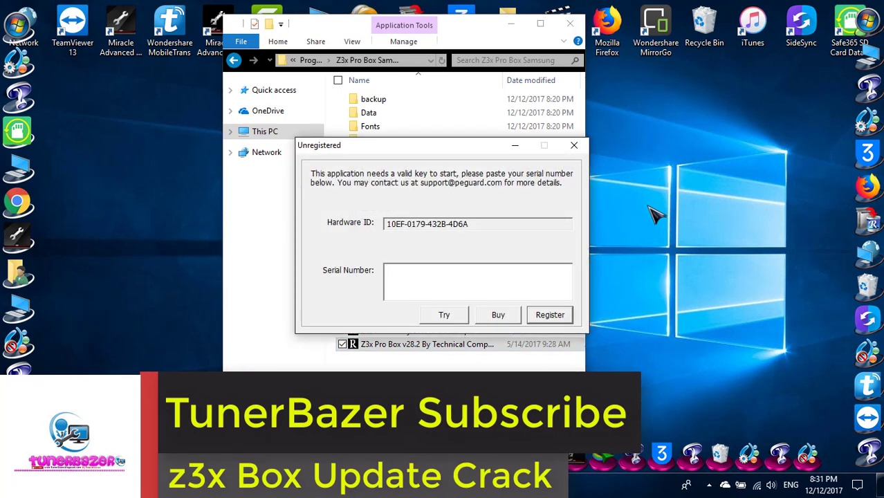
pyautogui.click(450, 316)
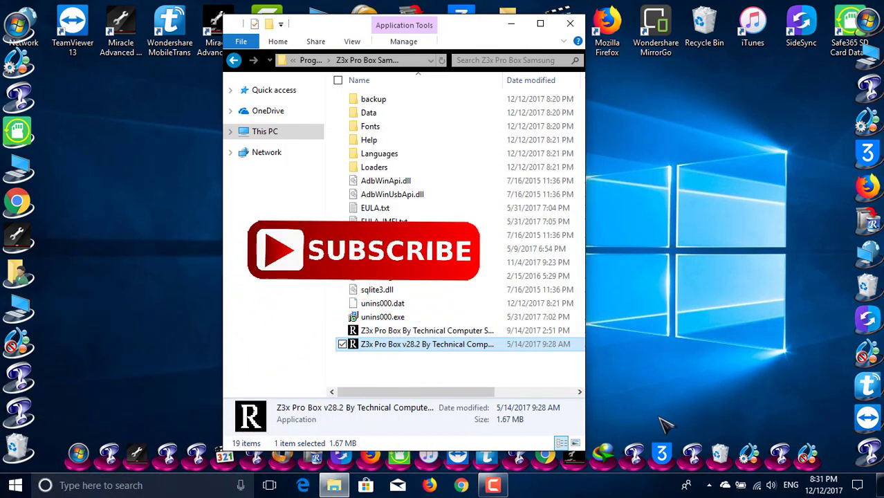
pyautogui.click(709, 486)
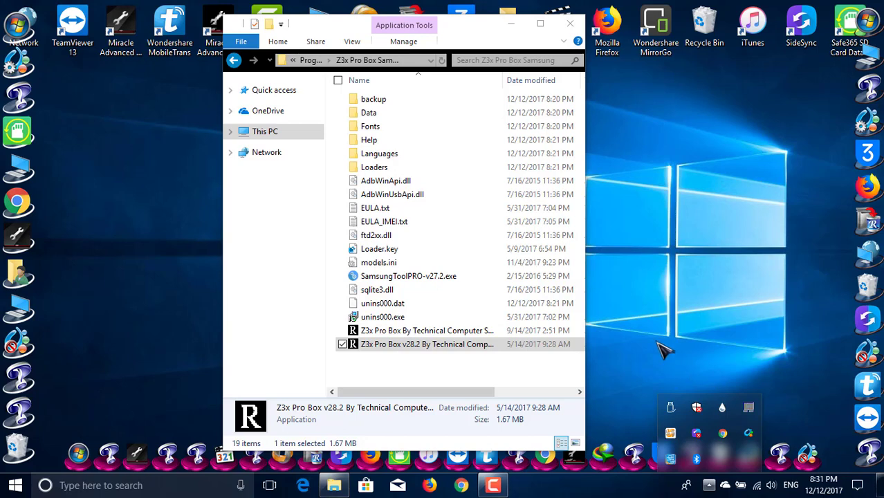
pyautogui.click(495, 487)
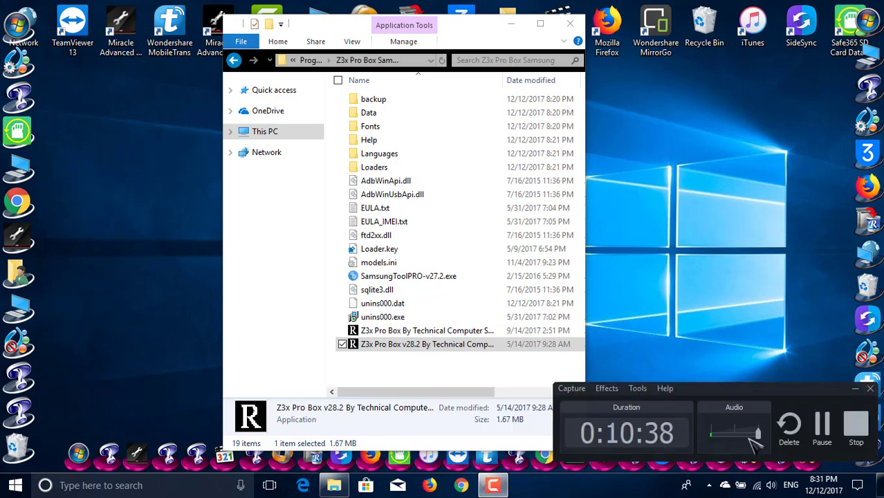
pyautogui.click(823, 426)
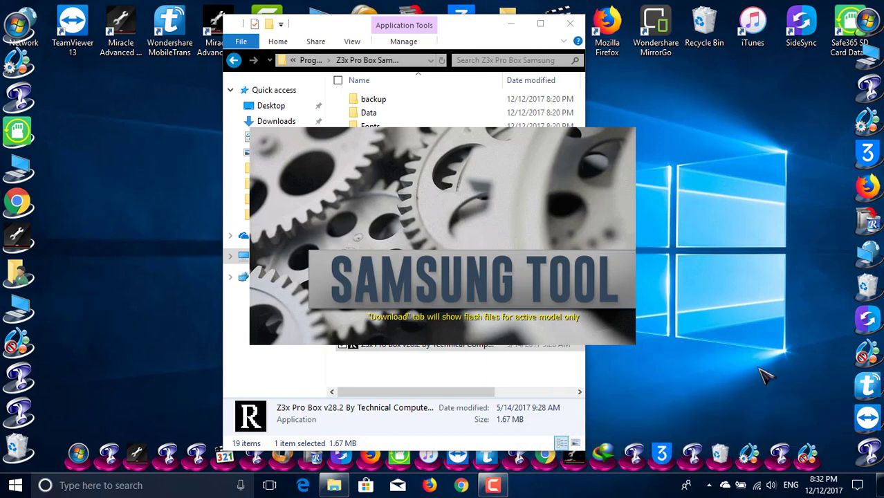